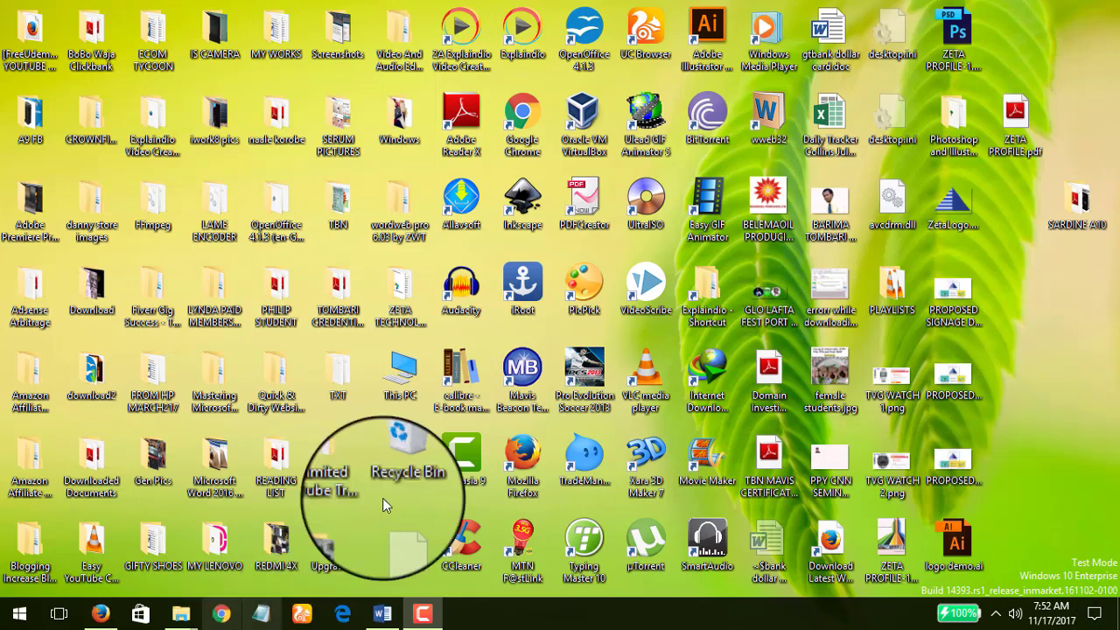
# Go to Network & Internet > Wi-Fi in Settings and list the known networks.
pyautogui.click(21, 616)
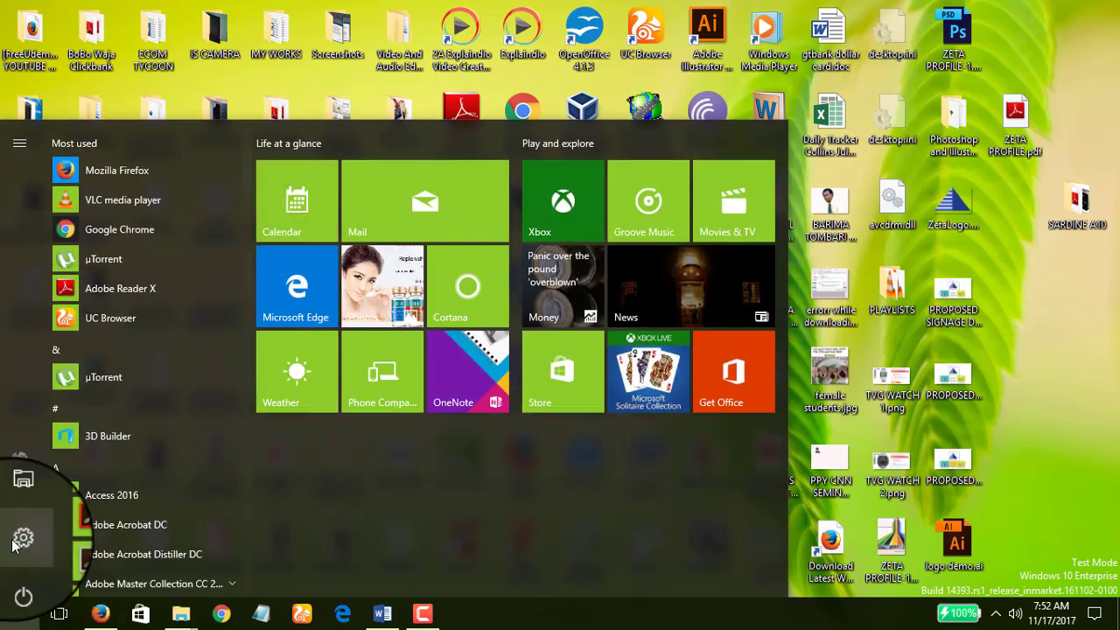
pyautogui.click(20, 540)
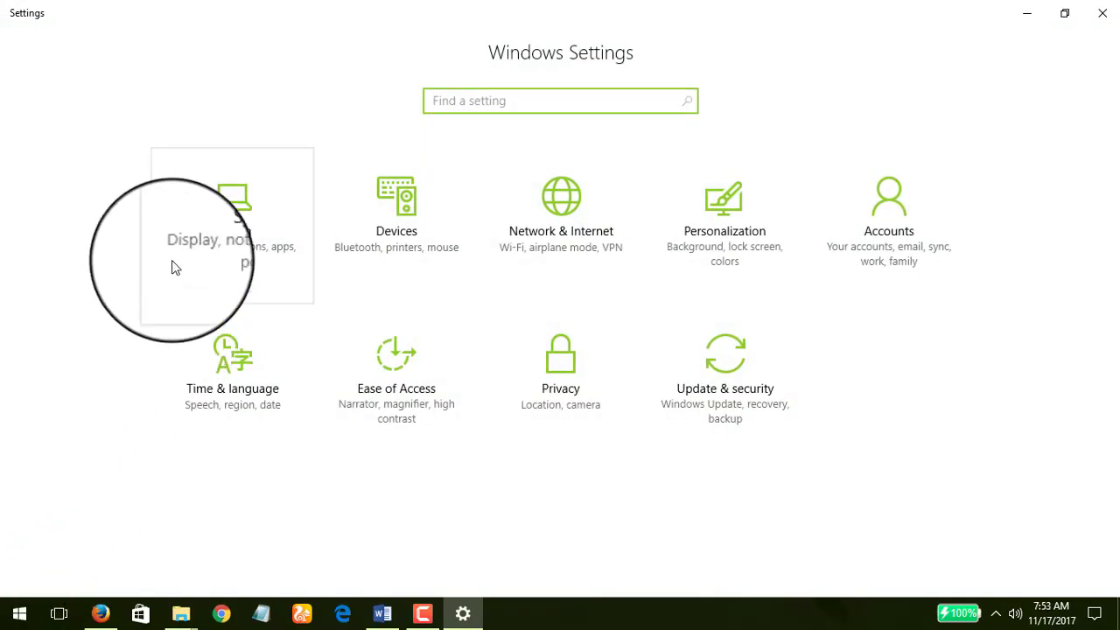
pyautogui.click(545, 218)
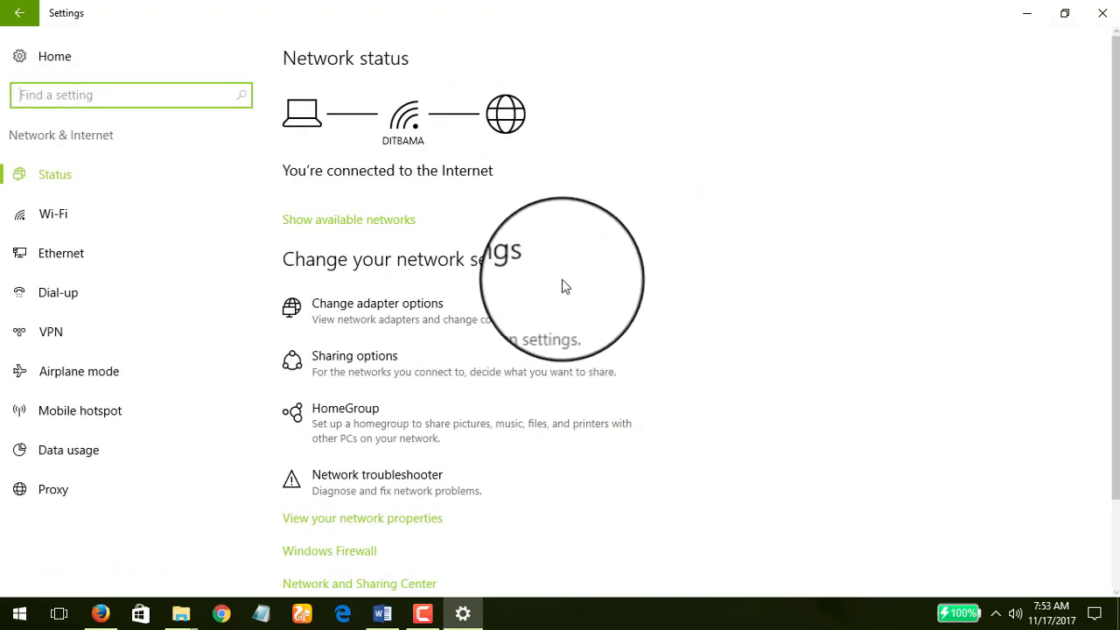
pyautogui.click(65, 216)
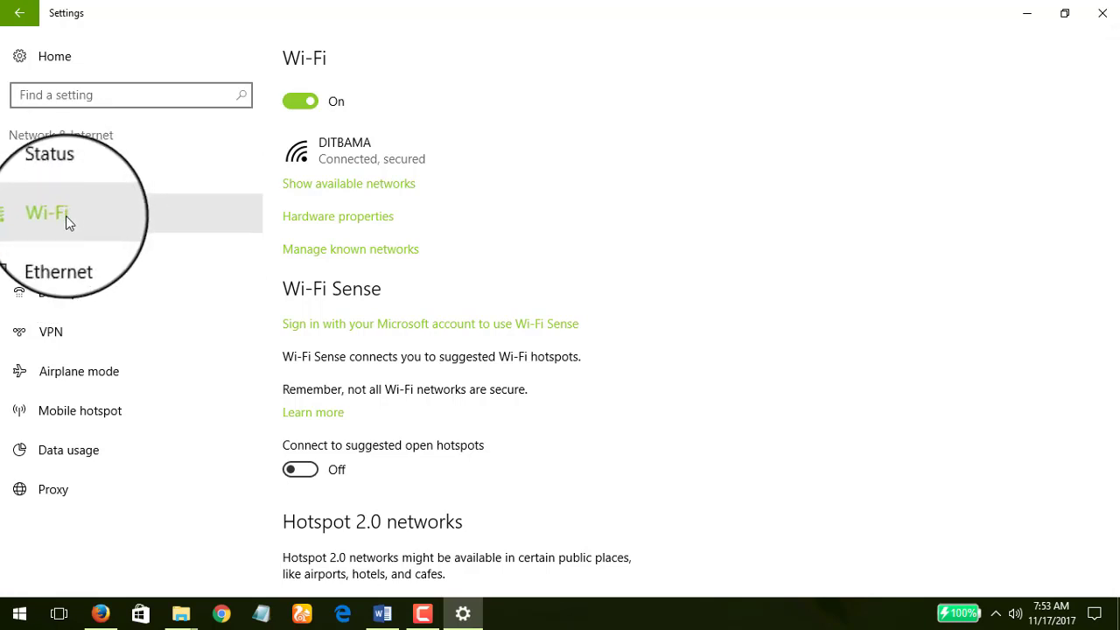
pyautogui.click(352, 254)
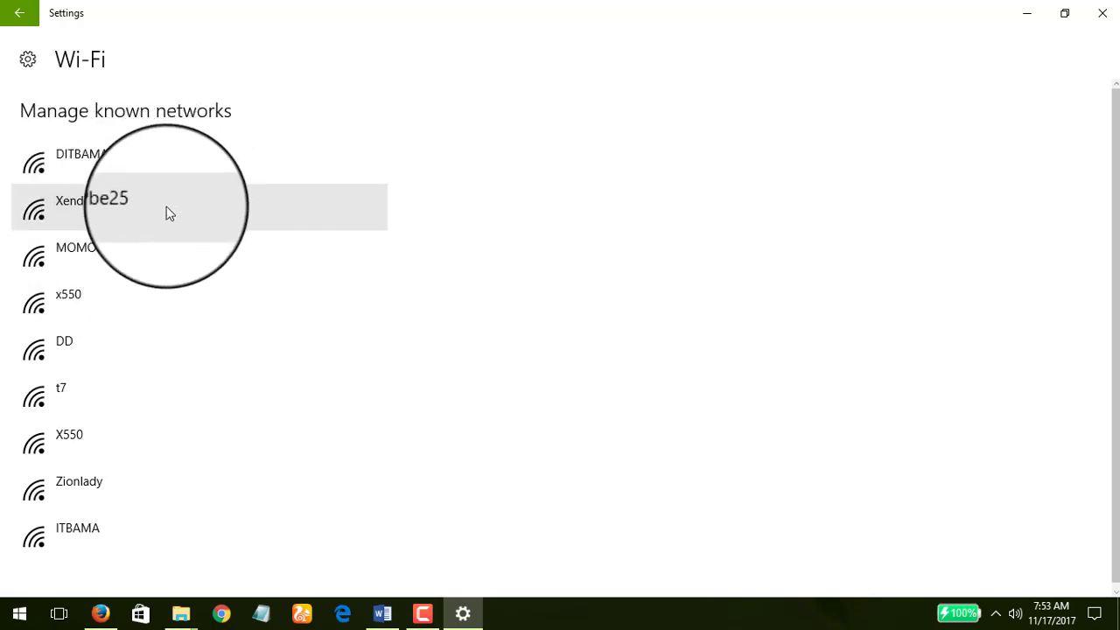
# Open DITBAMA's properties and leave 'Set as metered connection' switched On.
pyautogui.click(82, 171)
pyautogui.click(259, 215)
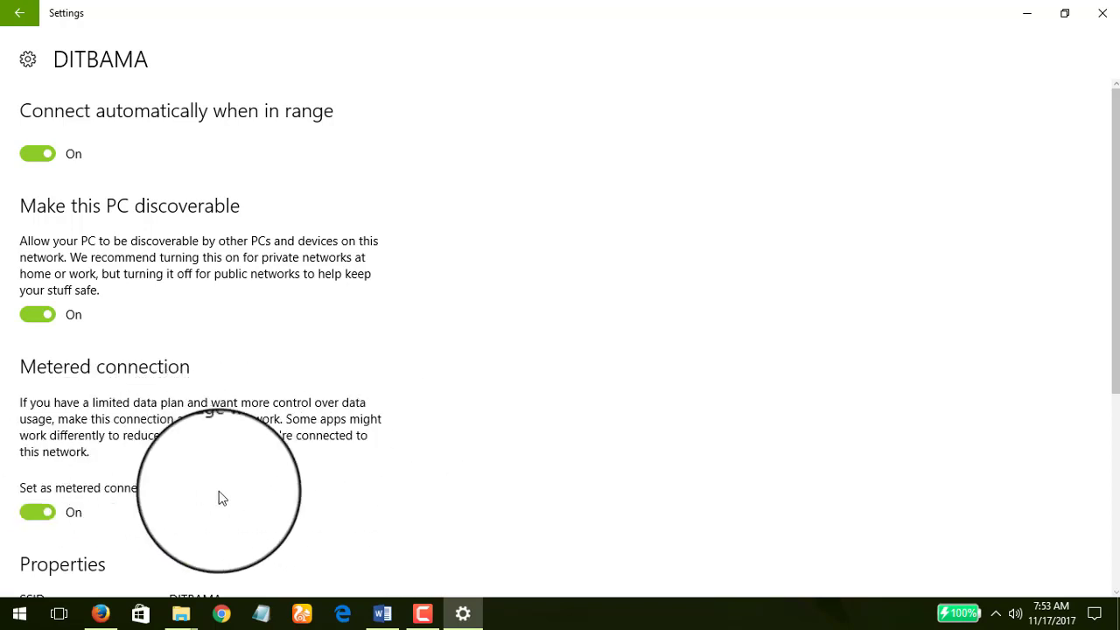
pyautogui.scroll(-5, 127, 489)
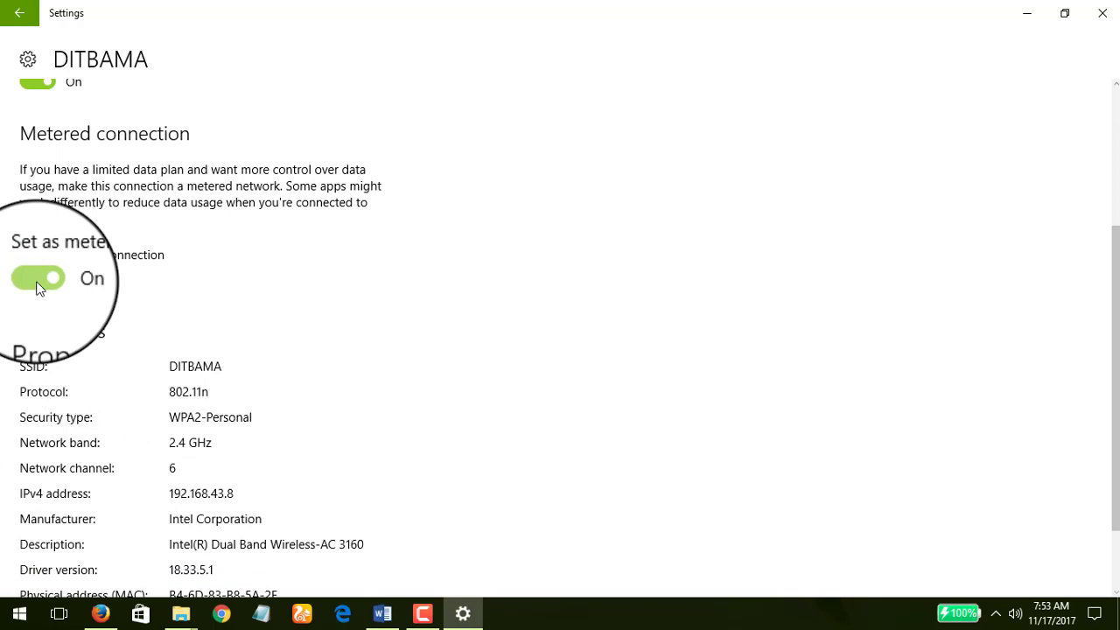
pyautogui.click(45, 283)
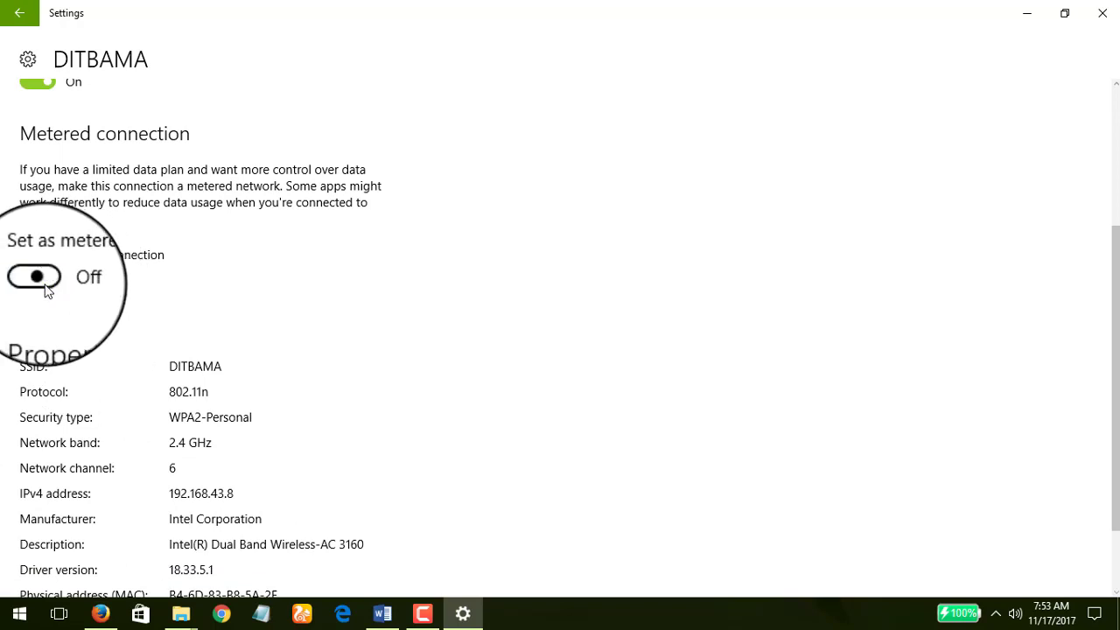
pyautogui.click(42, 280)
pyautogui.click(43, 281)
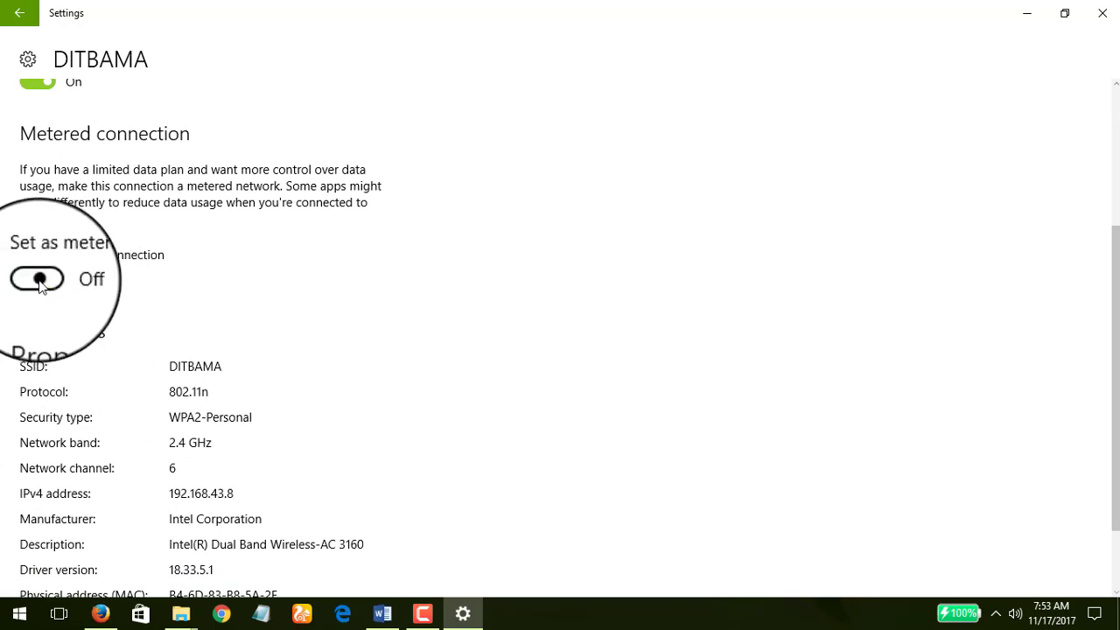
pyautogui.click(44, 279)
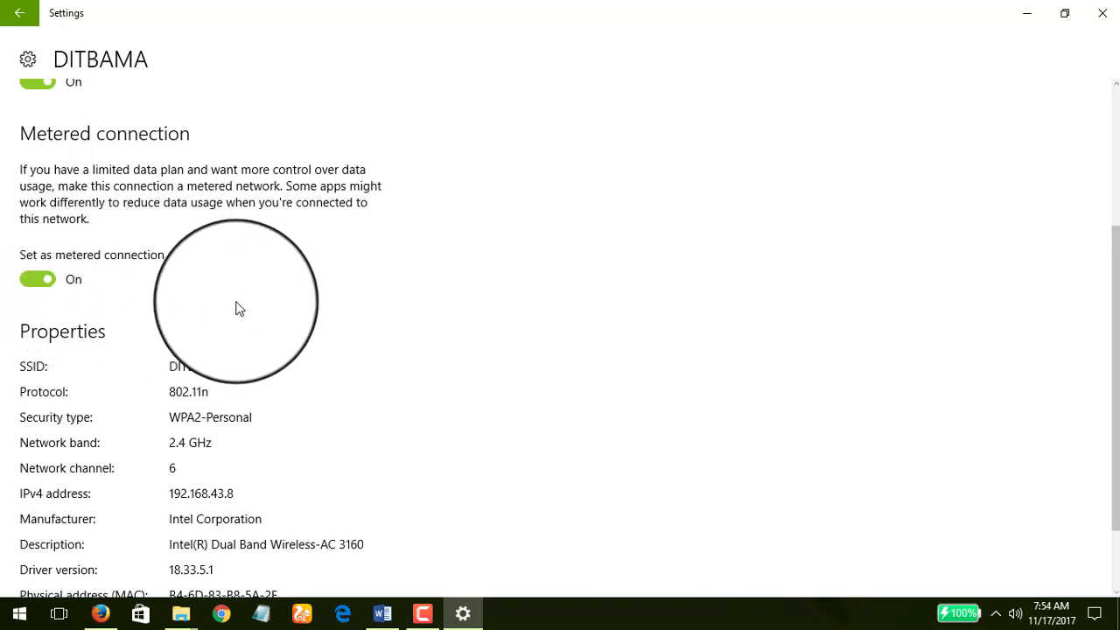
pyautogui.scroll(-2, 230, 319)
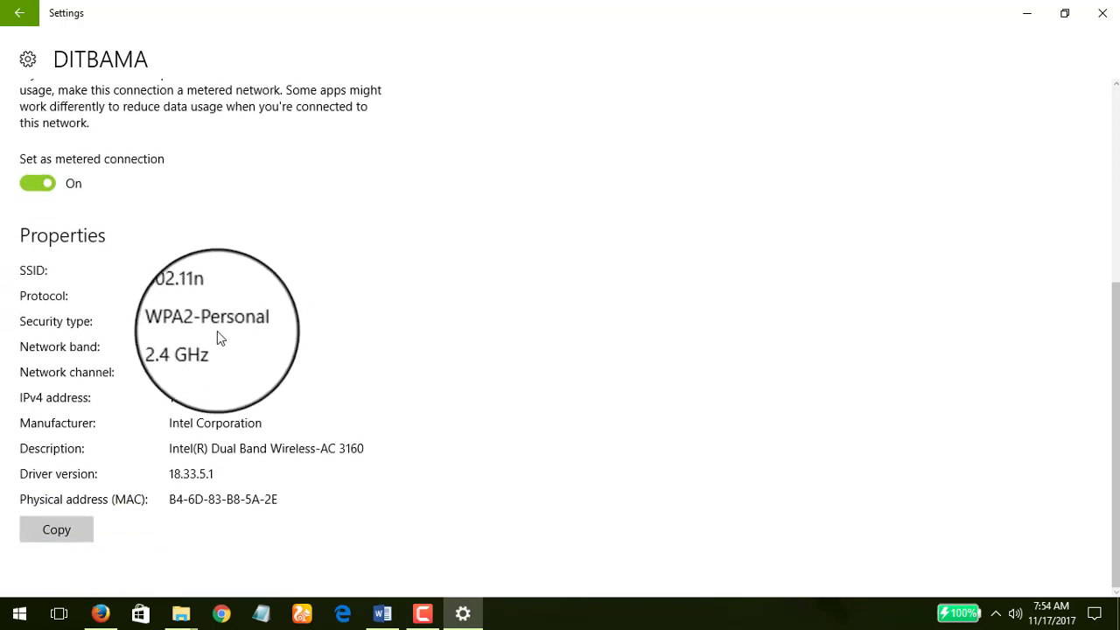
pyautogui.scroll(5, 219, 337)
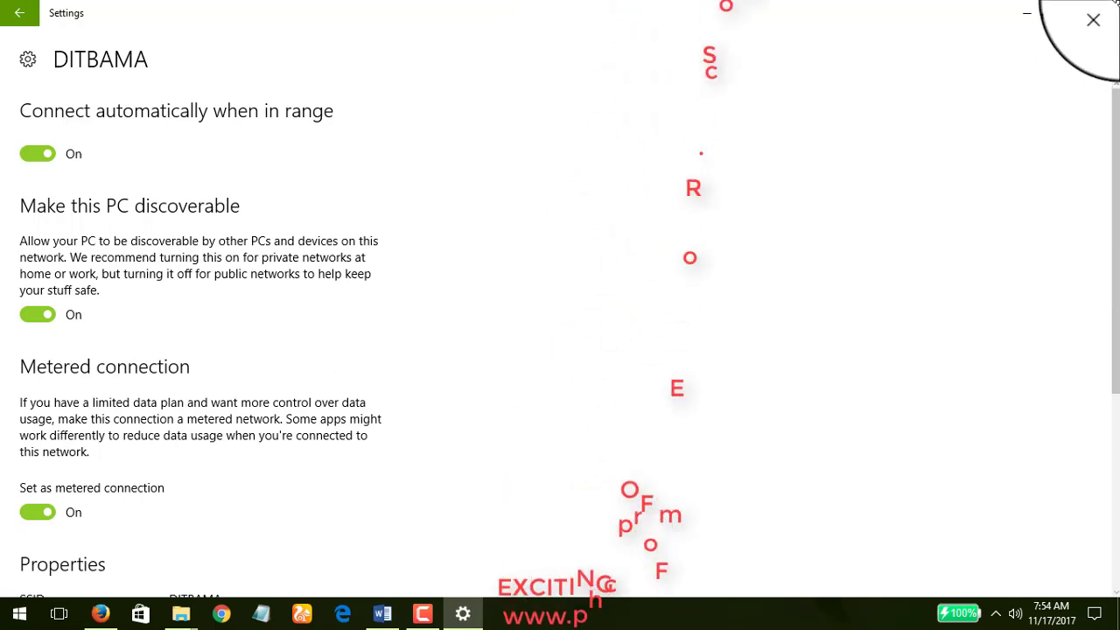
# Reopen Settings with Win+I and view Data usage per-app details, led by firefox.exe at 3.70 GB.
pyautogui.click(1103, 11)
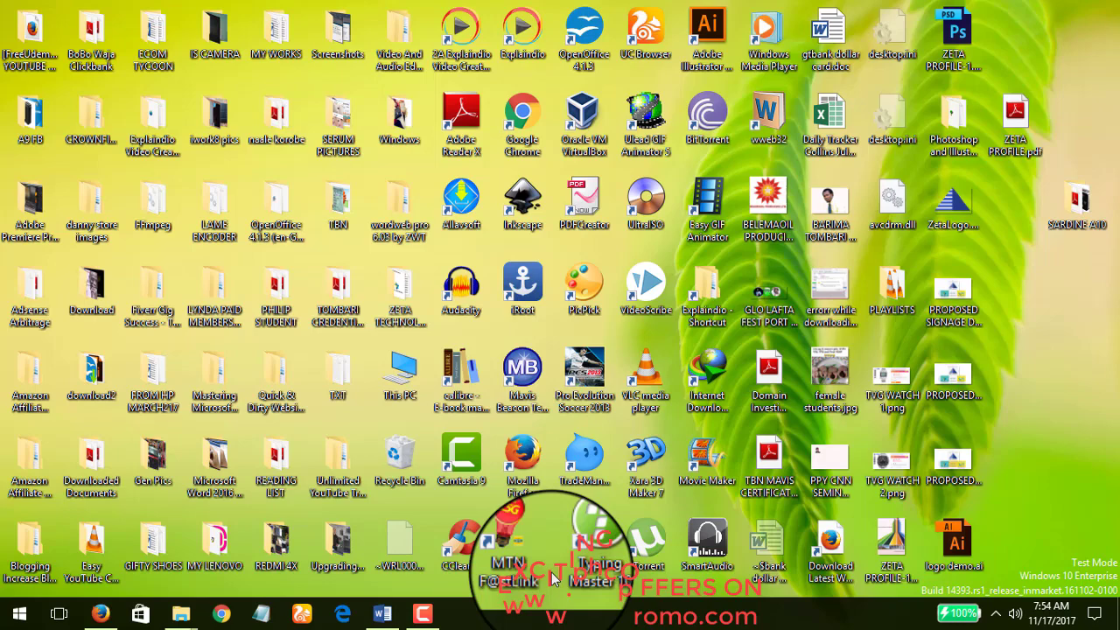
pyautogui.press('super+i')
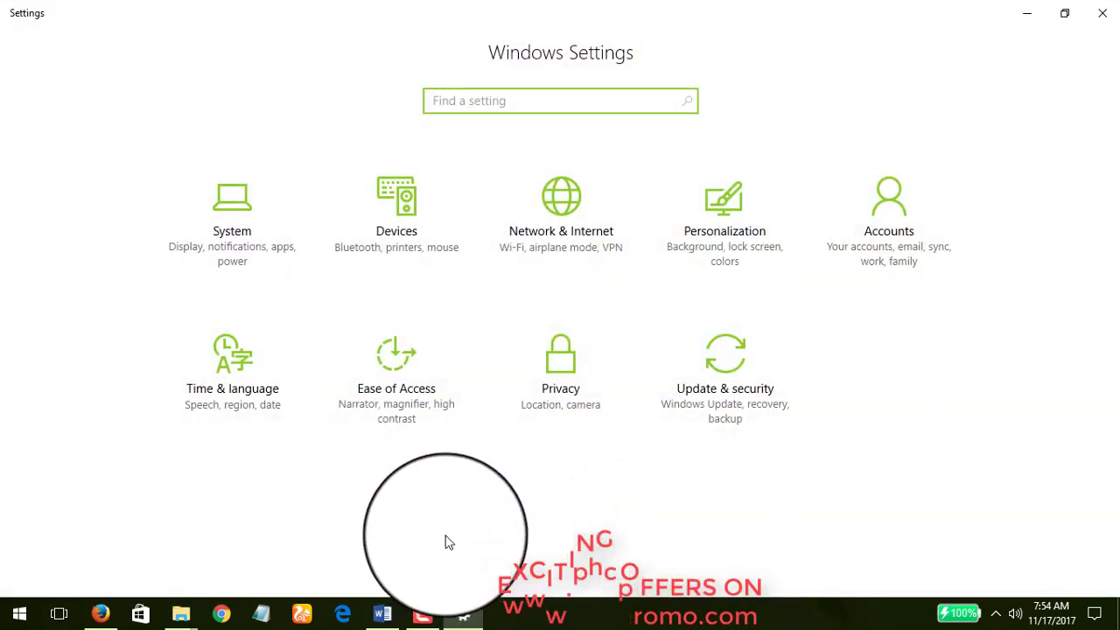
pyautogui.click(563, 204)
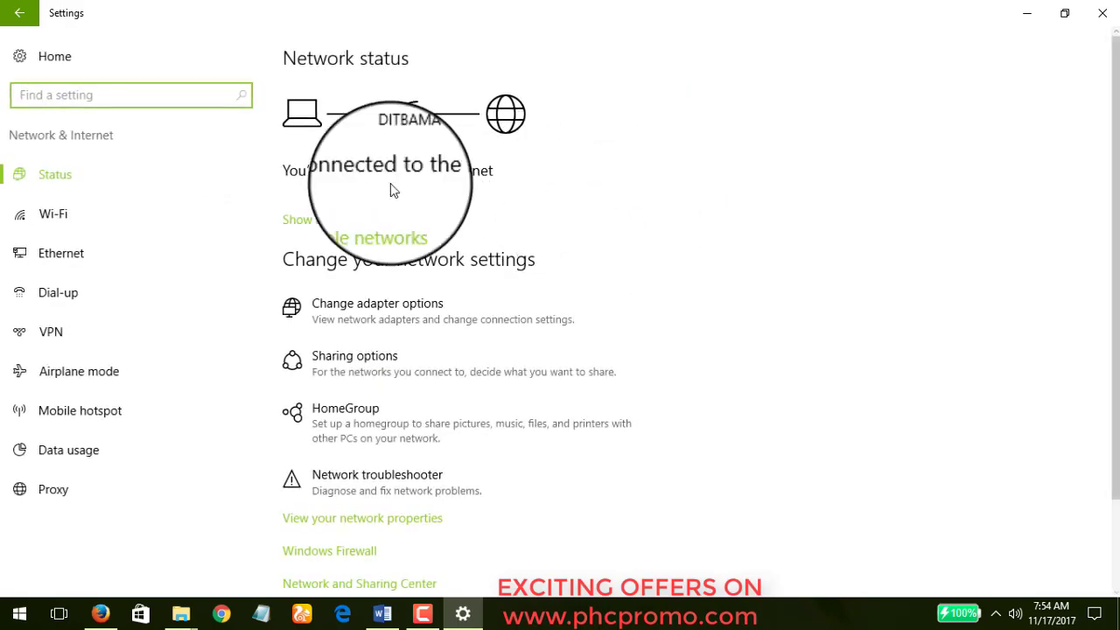
pyautogui.click(79, 451)
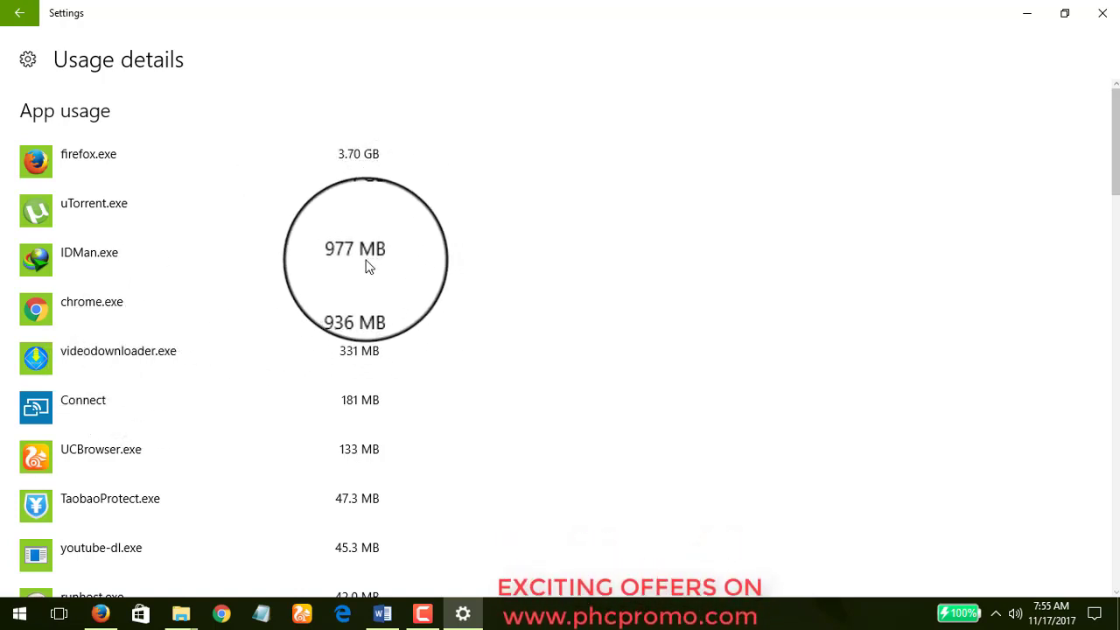
pyautogui.scroll(-2, 368, 266)
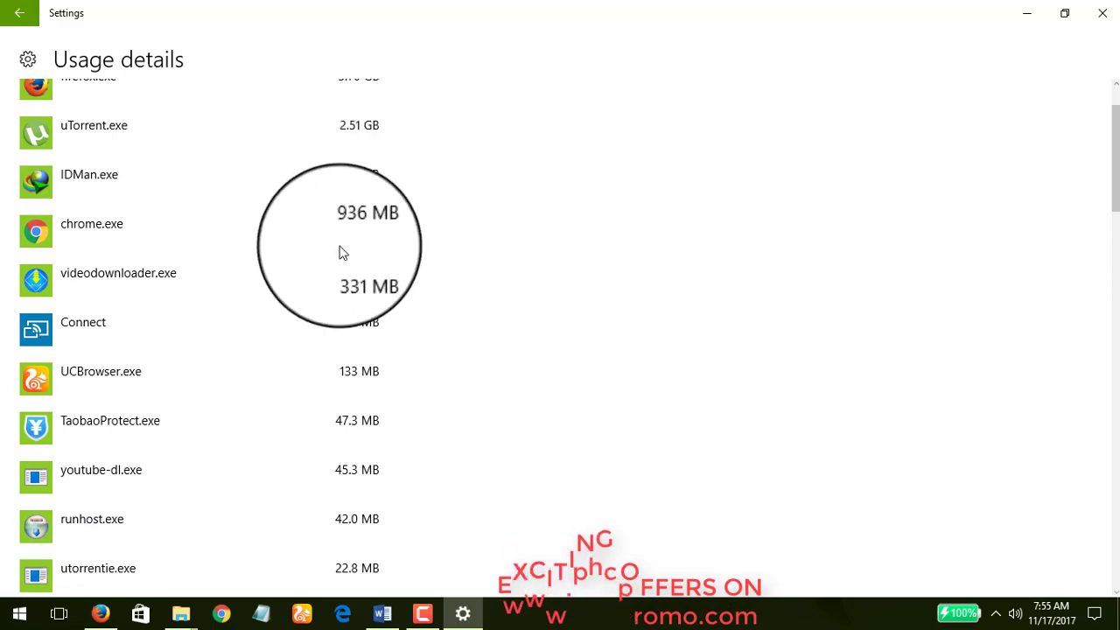
pyautogui.scroll(-20, 333, 271)
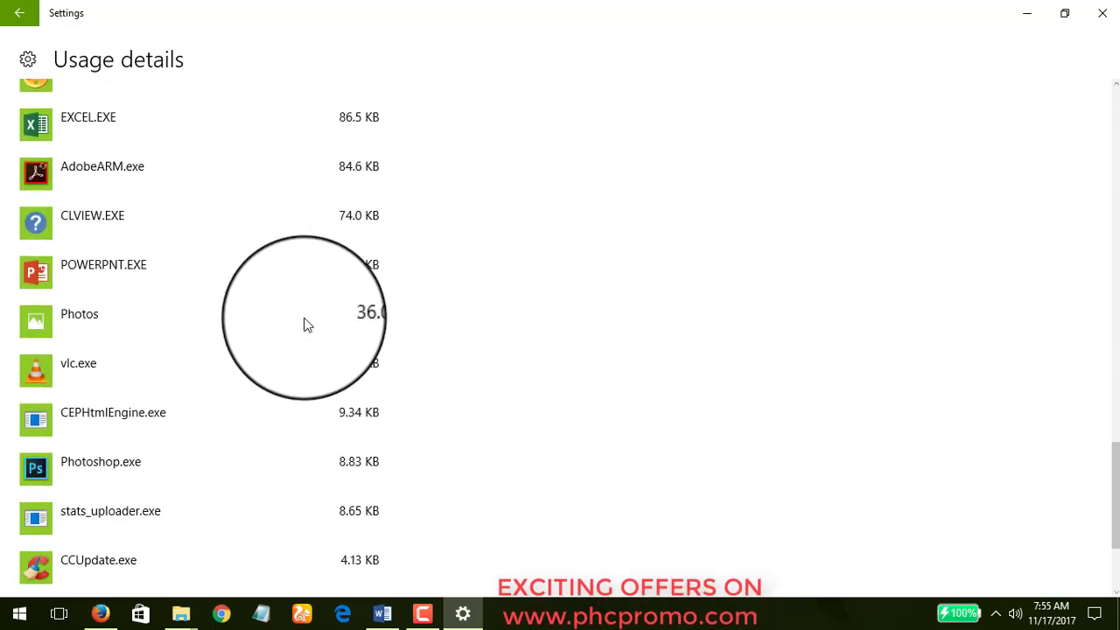
pyautogui.scroll(-5, 368, 248)
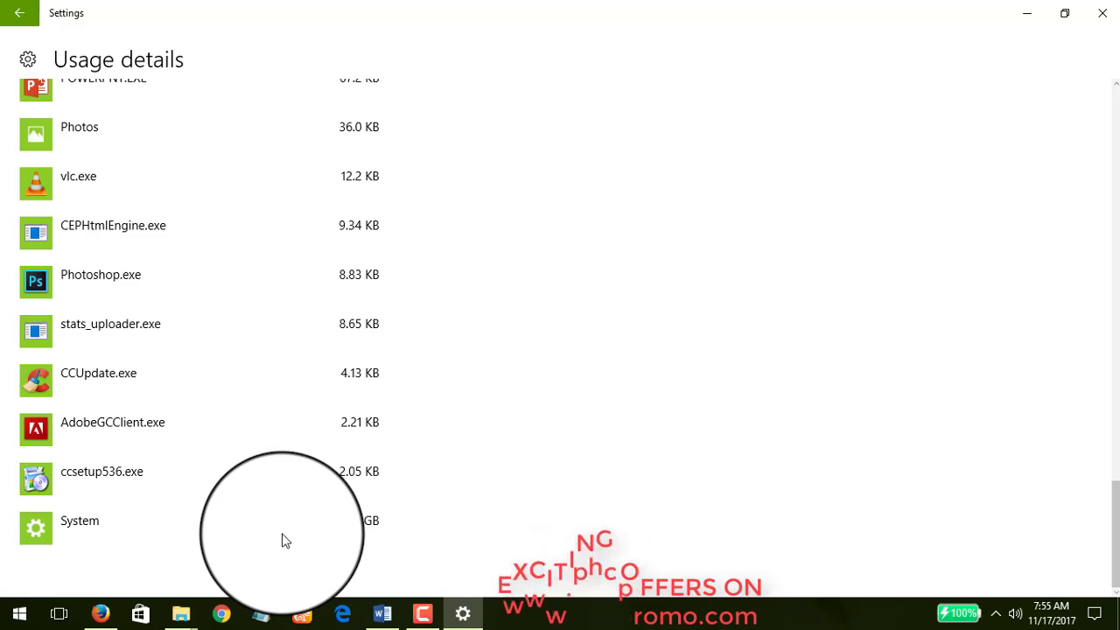
pyautogui.scroll(20, 282, 541)
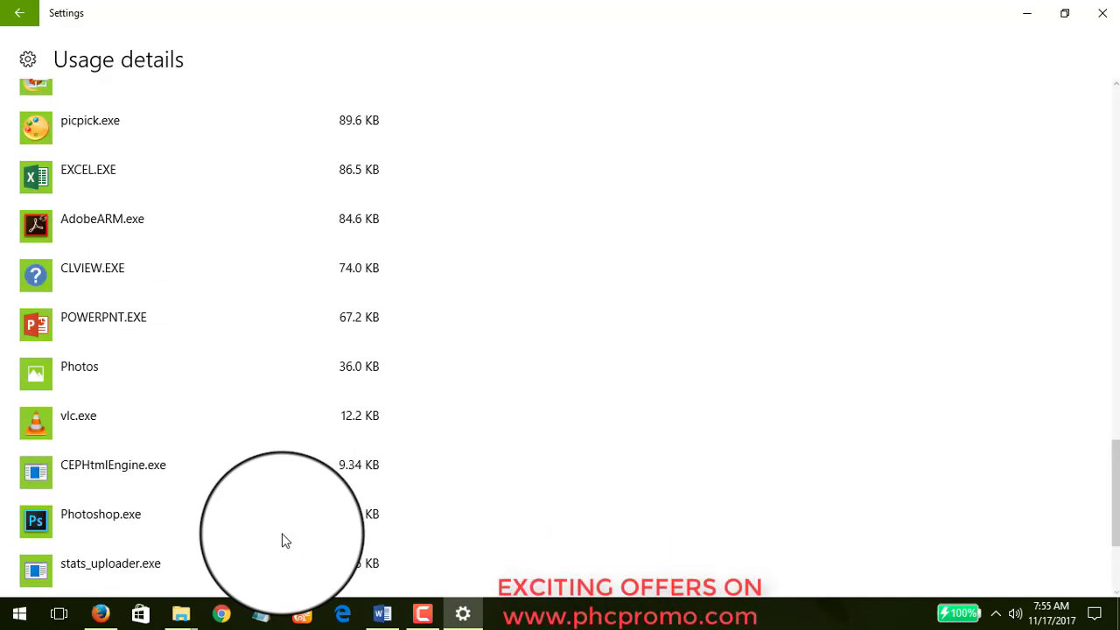
pyautogui.scroll(1, 289, 523)
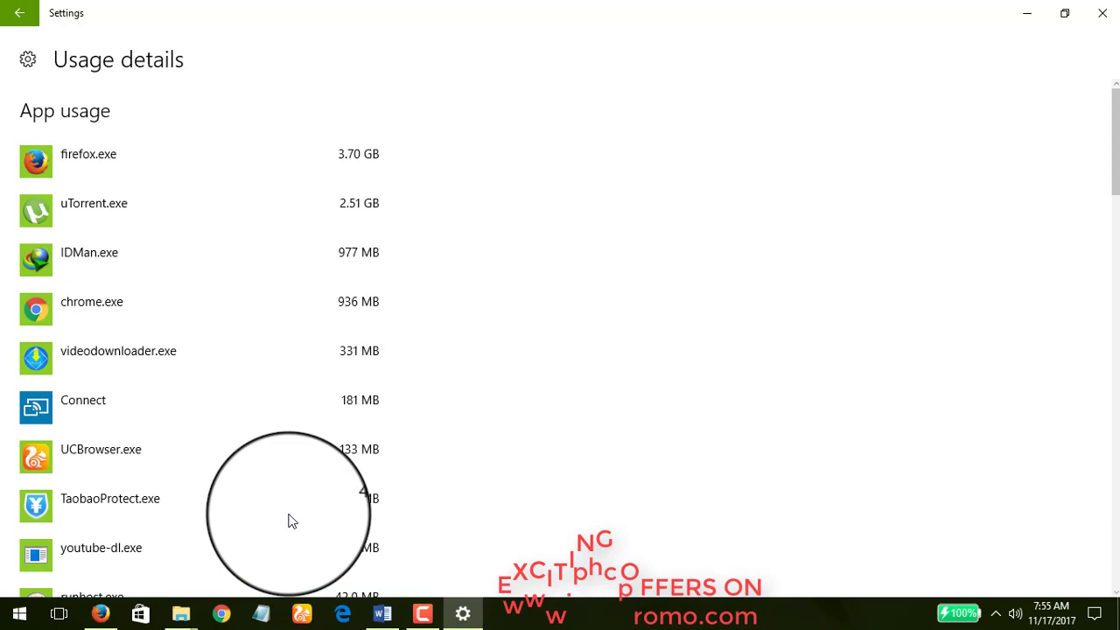
# Reopen Settings and go to Update & security to see the five available updates.
pyautogui.click(1112, 17)
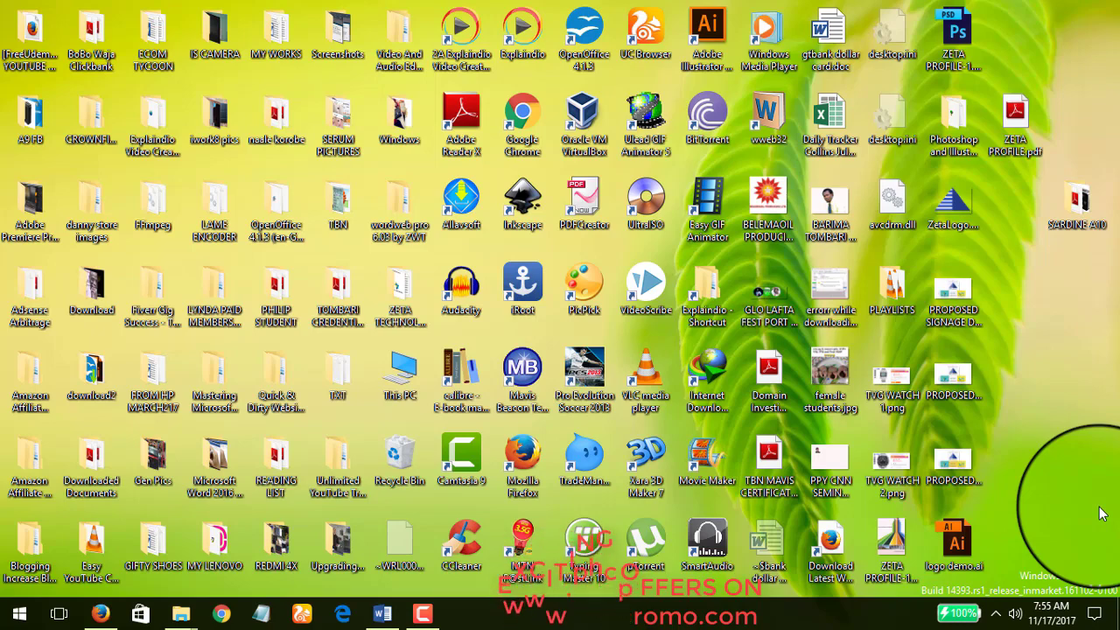
pyautogui.press('super+i')
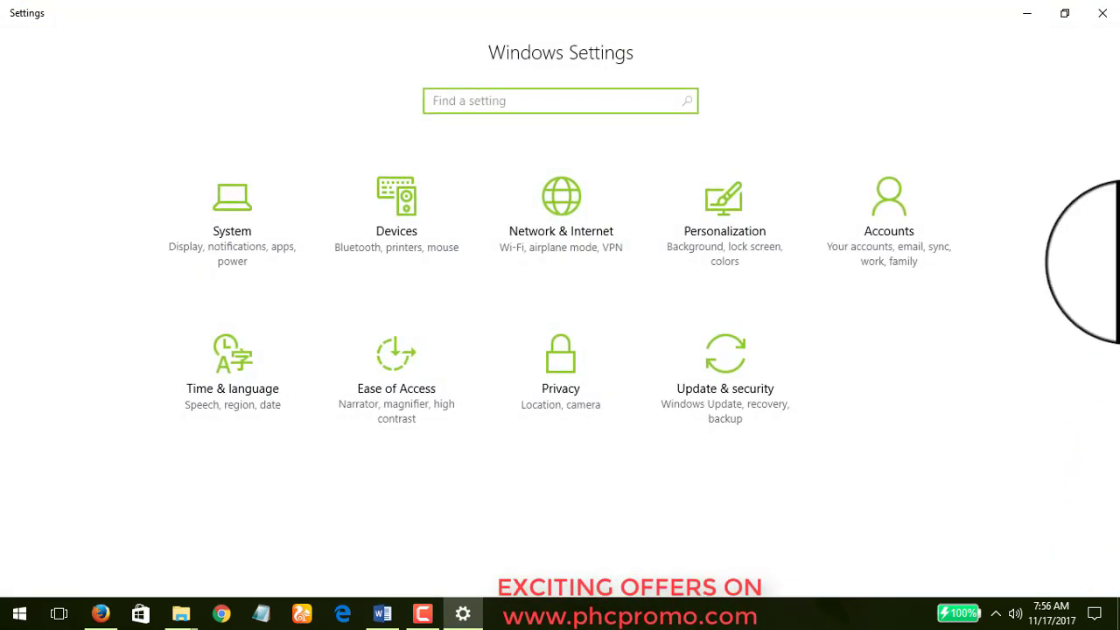
pyautogui.click(723, 378)
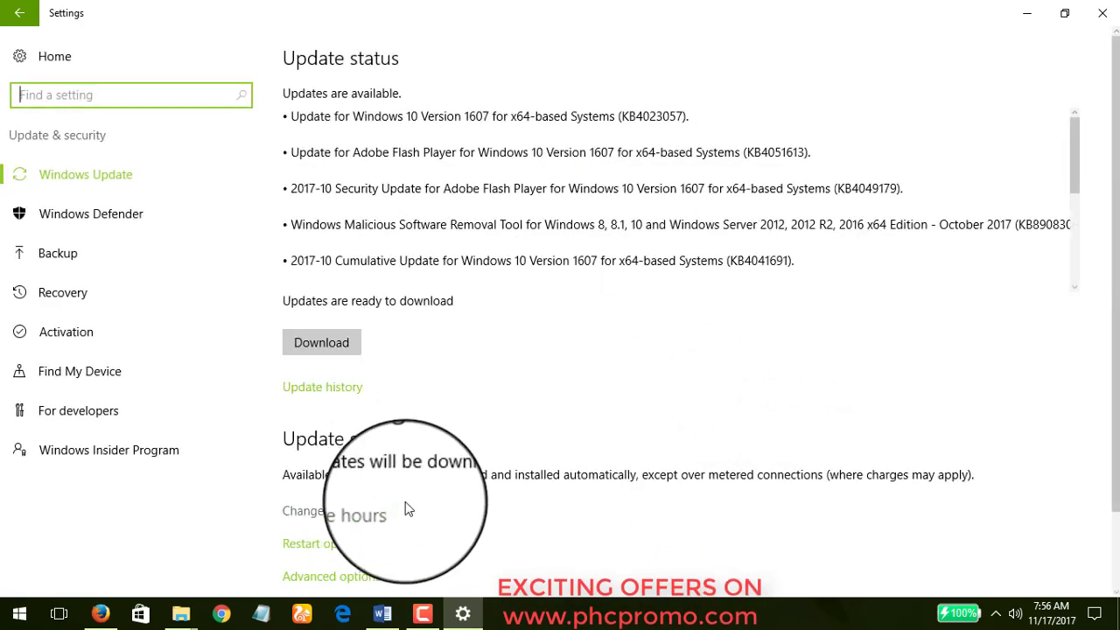
pyautogui.scroll(-2, 407, 508)
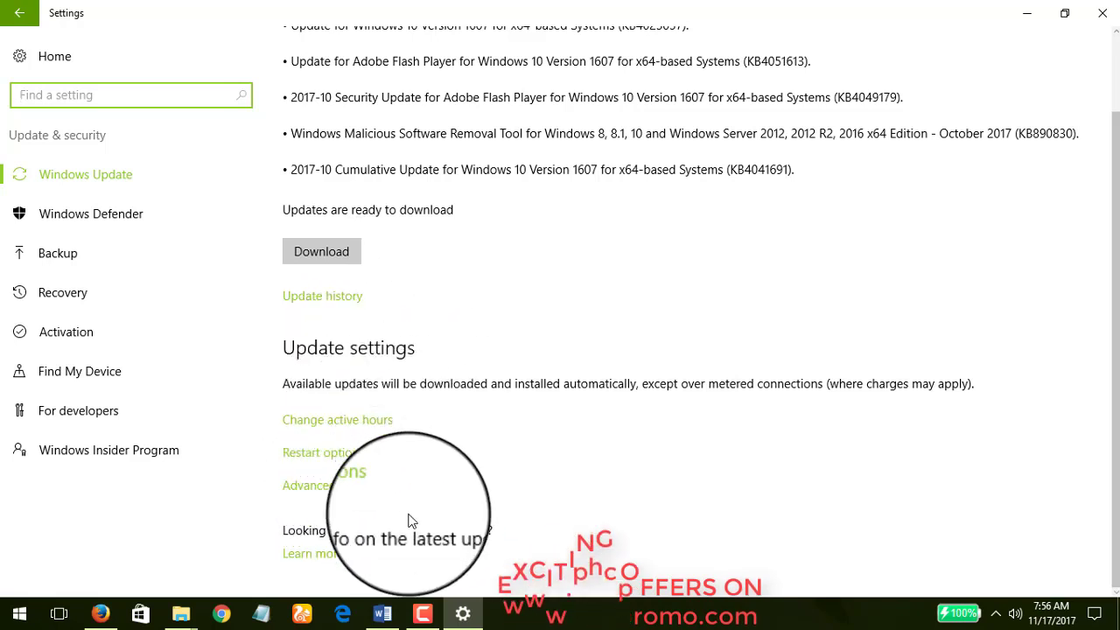
# Go to Advanced options > Choose how updates are delivered, with multi-source updates Off.
pyautogui.click(343, 487)
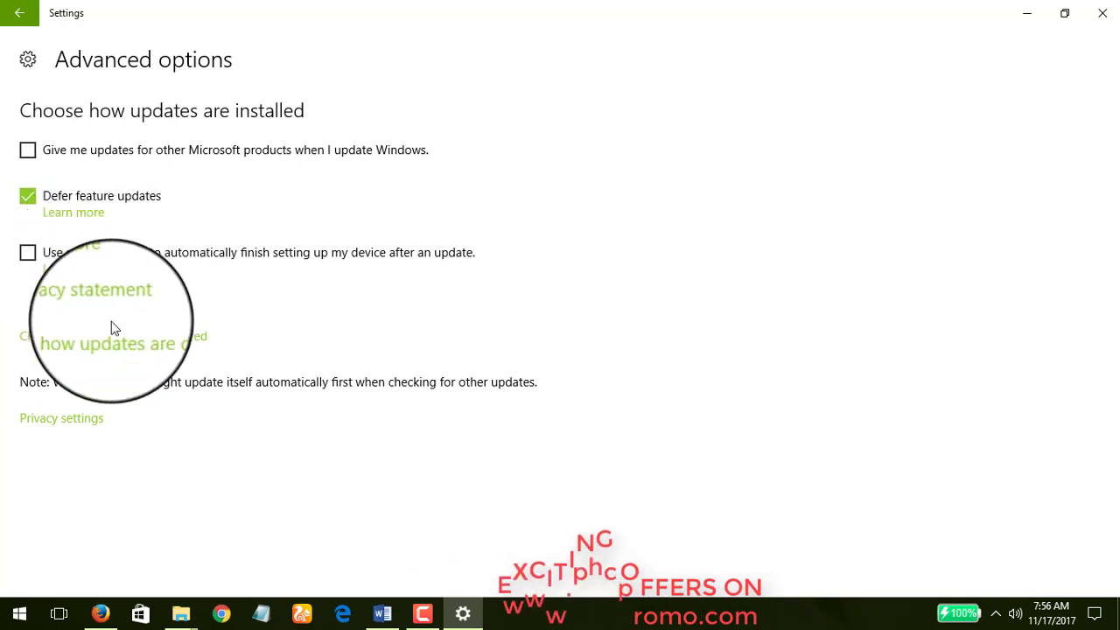
pyautogui.click(162, 339)
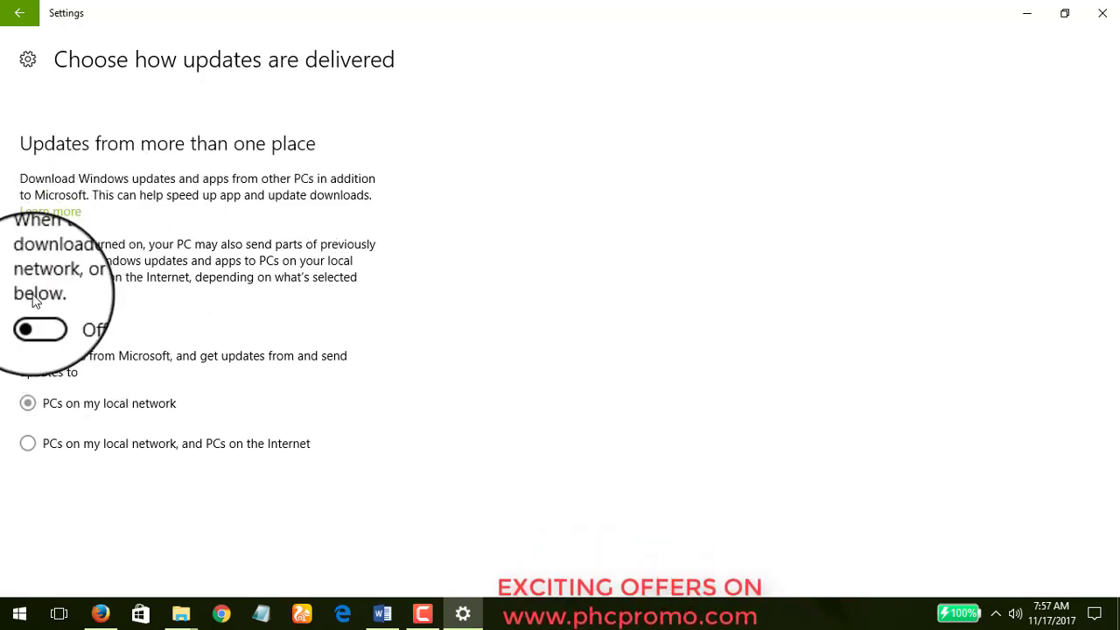
# Go back twice to the Windows Update page, then close Settings.
pyautogui.click(11, 11)
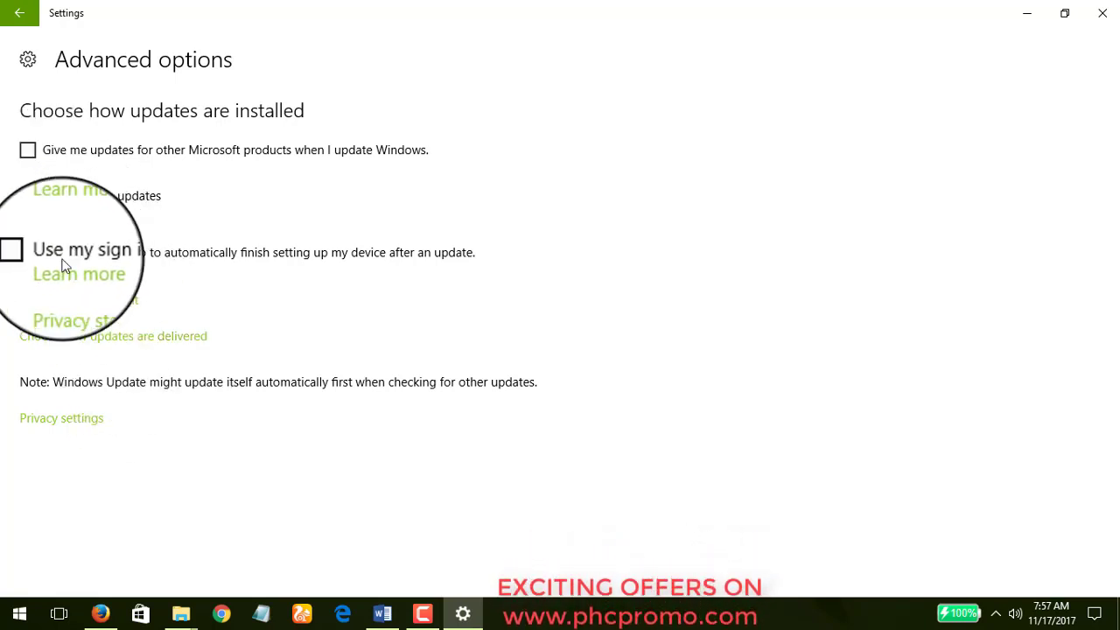
pyautogui.click(21, 17)
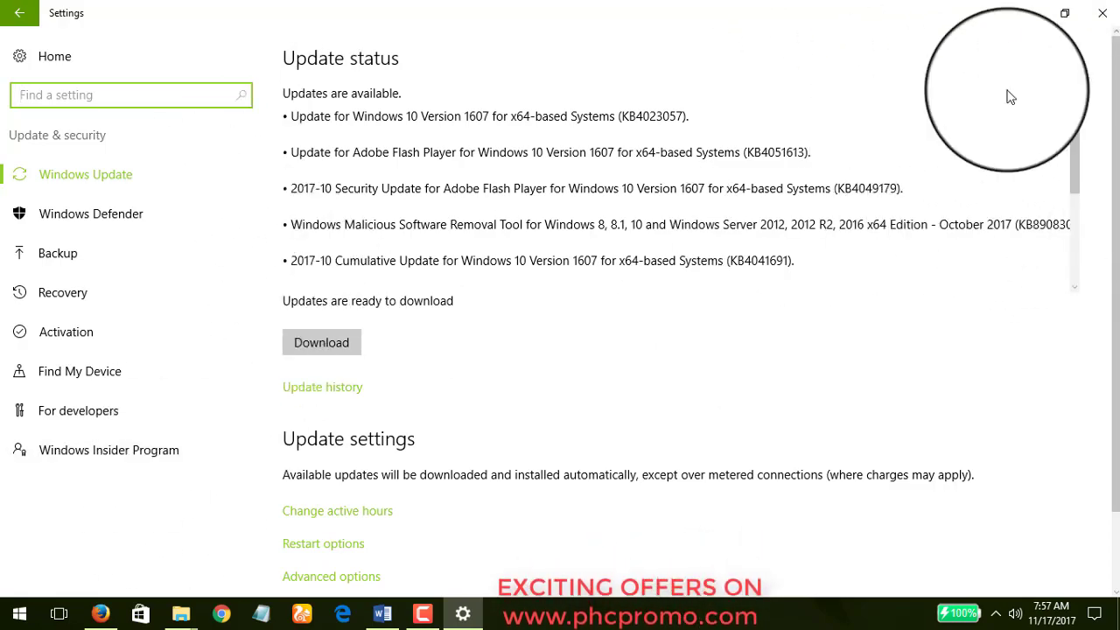
pyautogui.click(1103, 13)
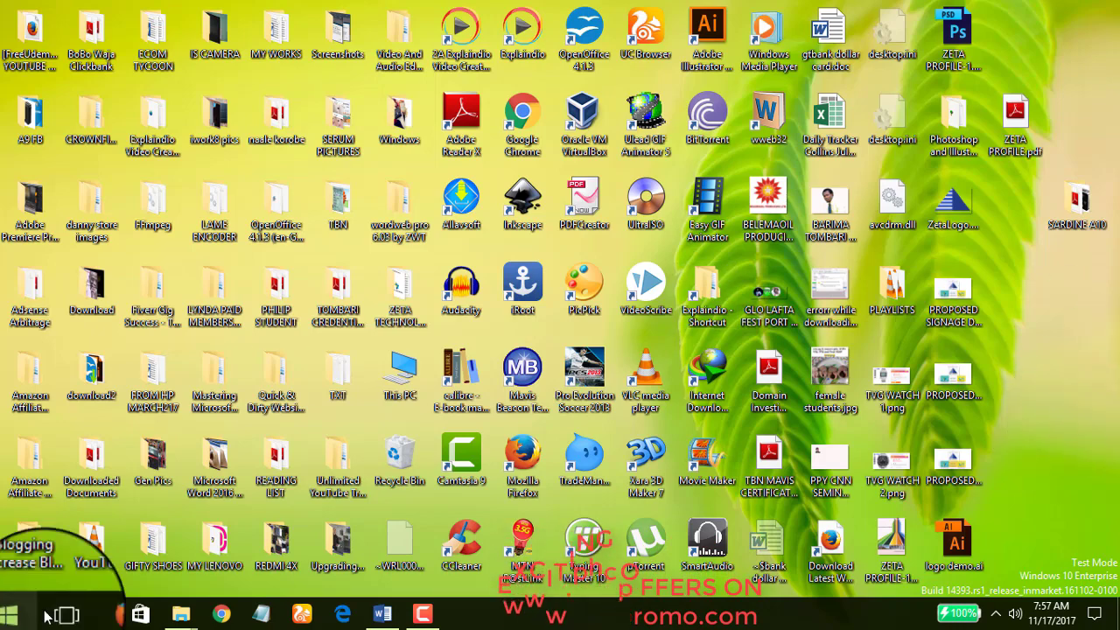
# Open Microsoft Store settings, confirm Update apps automatically is Off, leaving Show products on tile On.
pyautogui.click(137, 614)
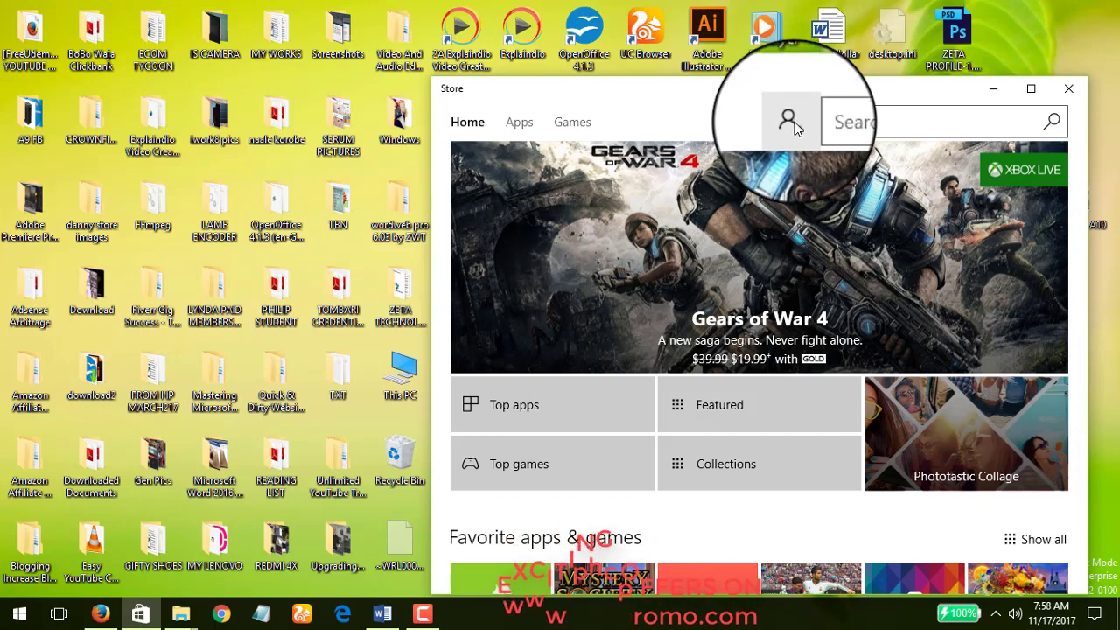
pyautogui.click(790, 123)
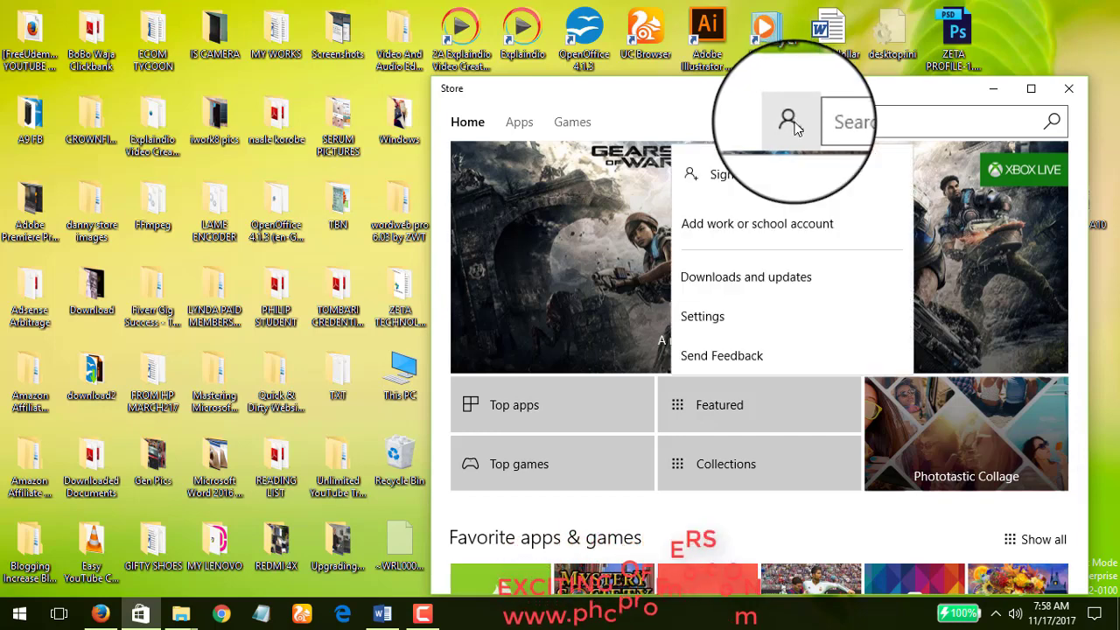
pyautogui.click(723, 322)
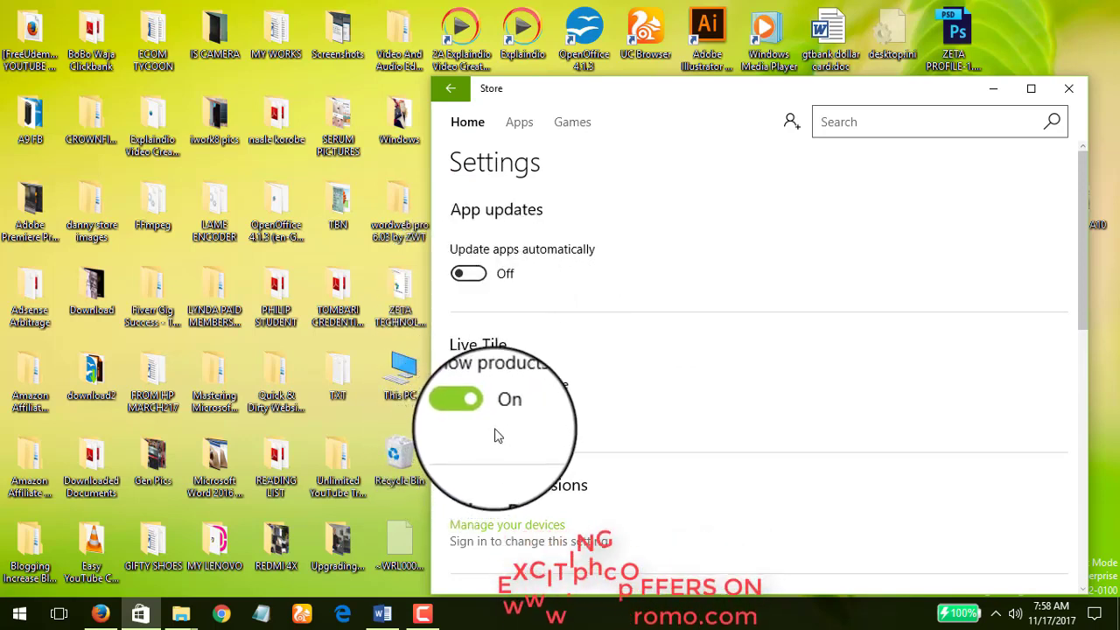
pyautogui.click(467, 409)
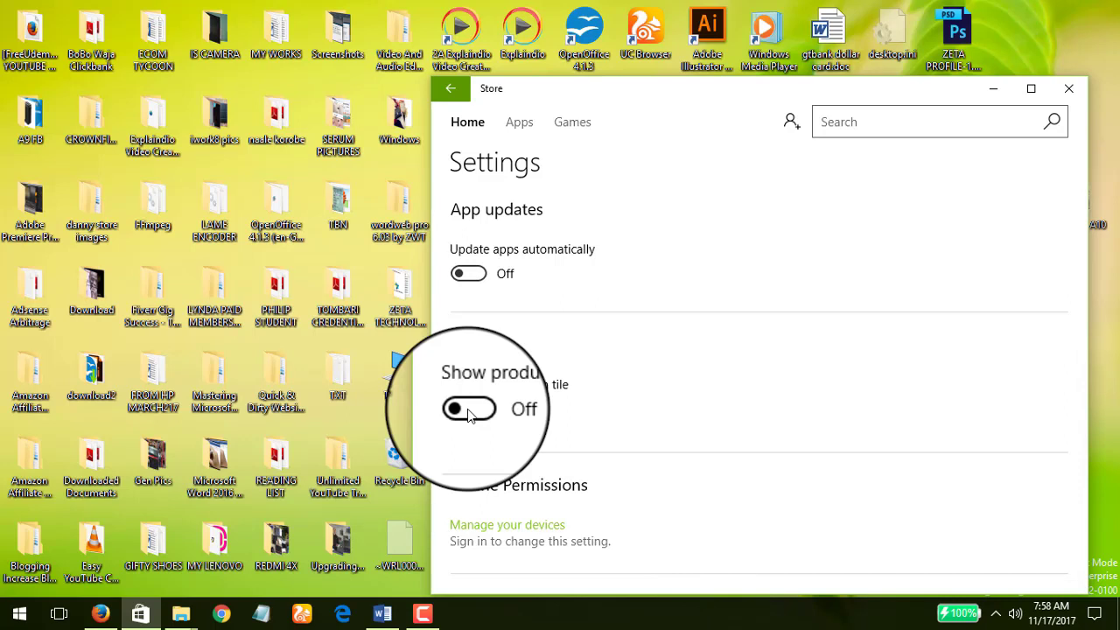
pyautogui.click(467, 409)
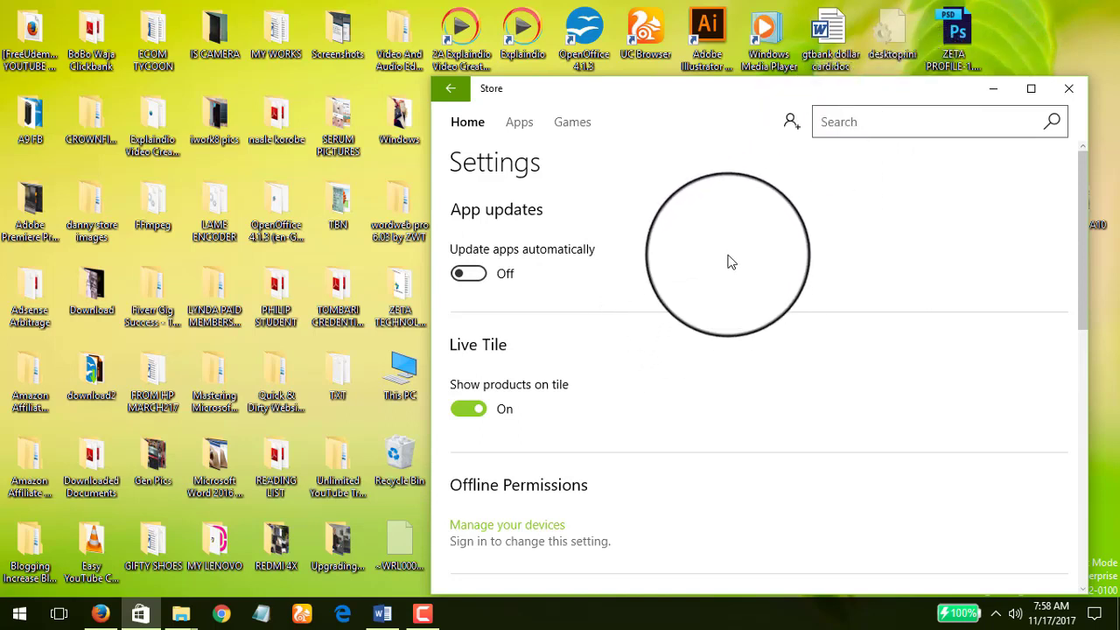
# Close the Store window and dismiss the Start menu to return to the desktop.
pyautogui.click(1071, 88)
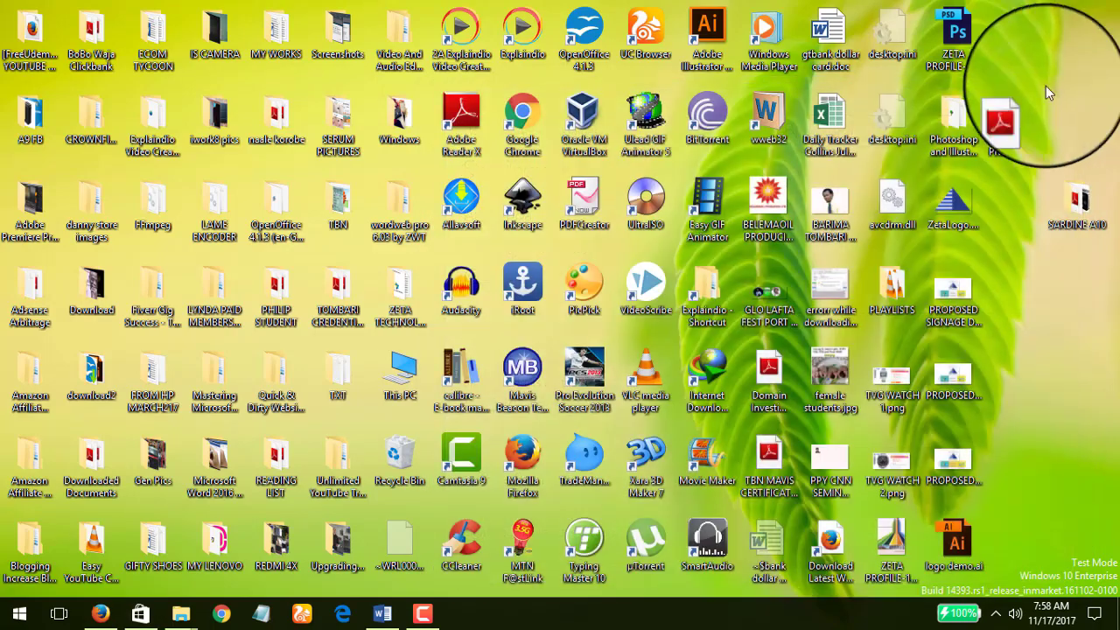
pyautogui.click(21, 617)
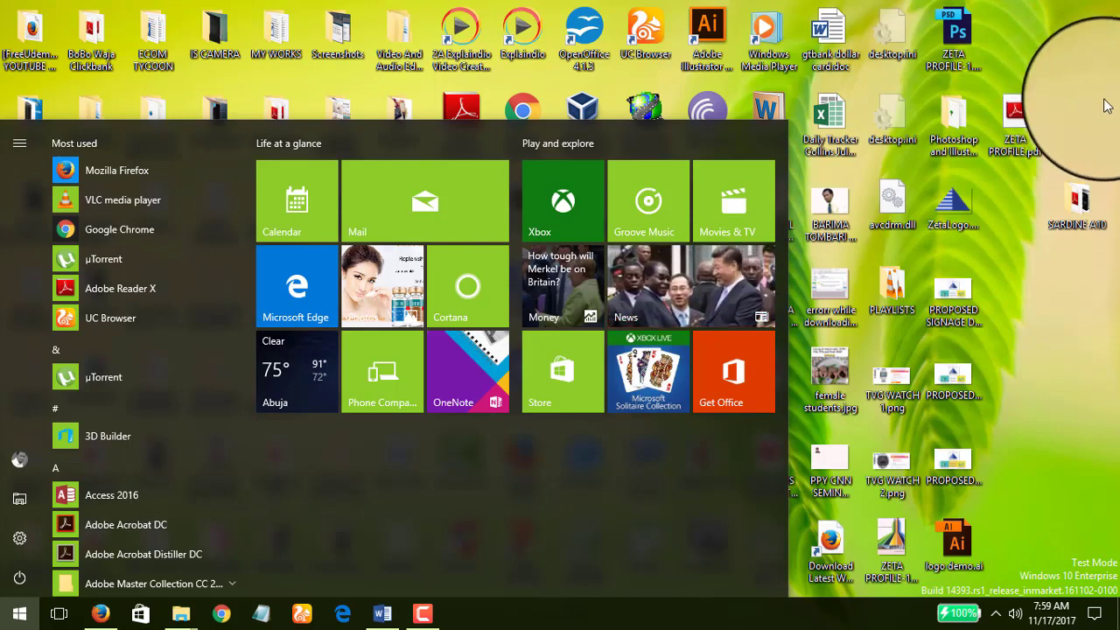
pyautogui.click(1106, 106)
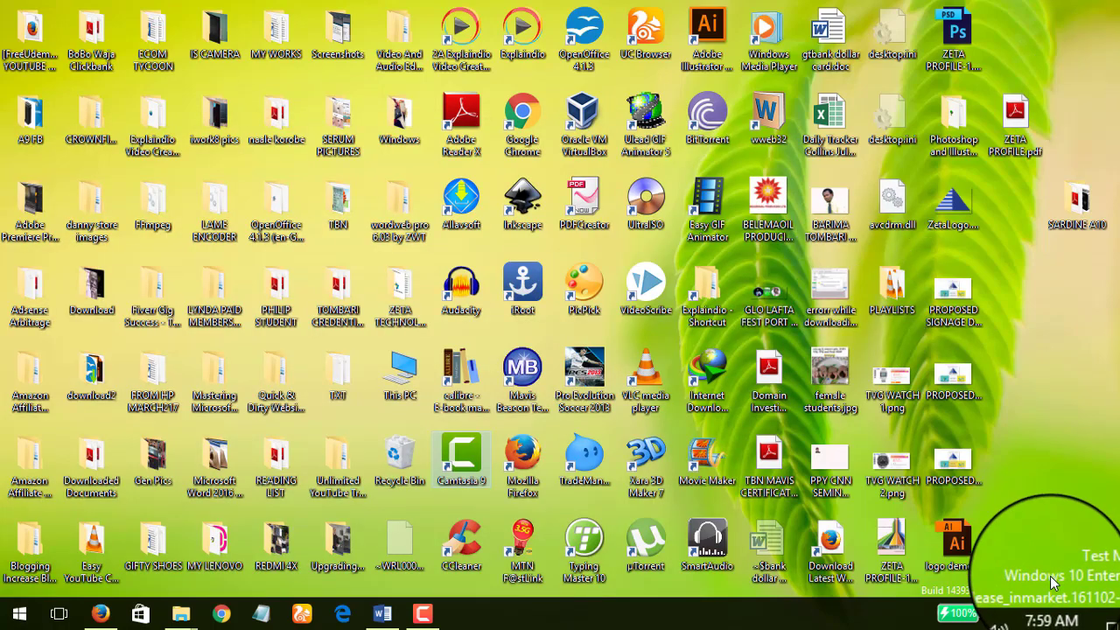
# Open Settings and go to Privacy > Background apps, where every app is still On.
pyautogui.click(19, 615)
pyautogui.click(19, 536)
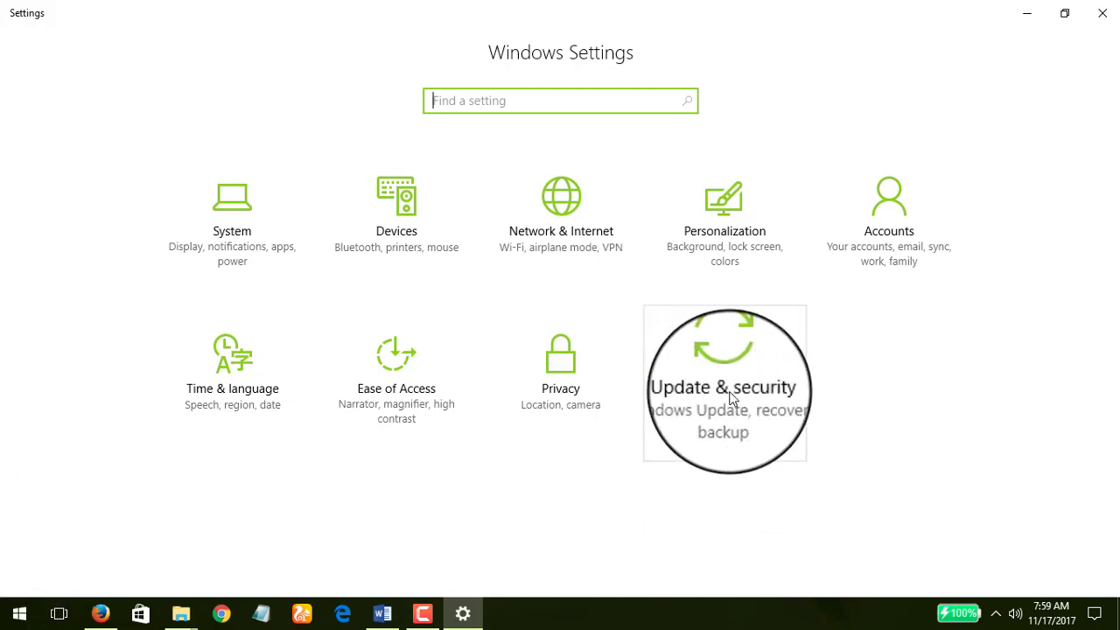
pyautogui.click(732, 398)
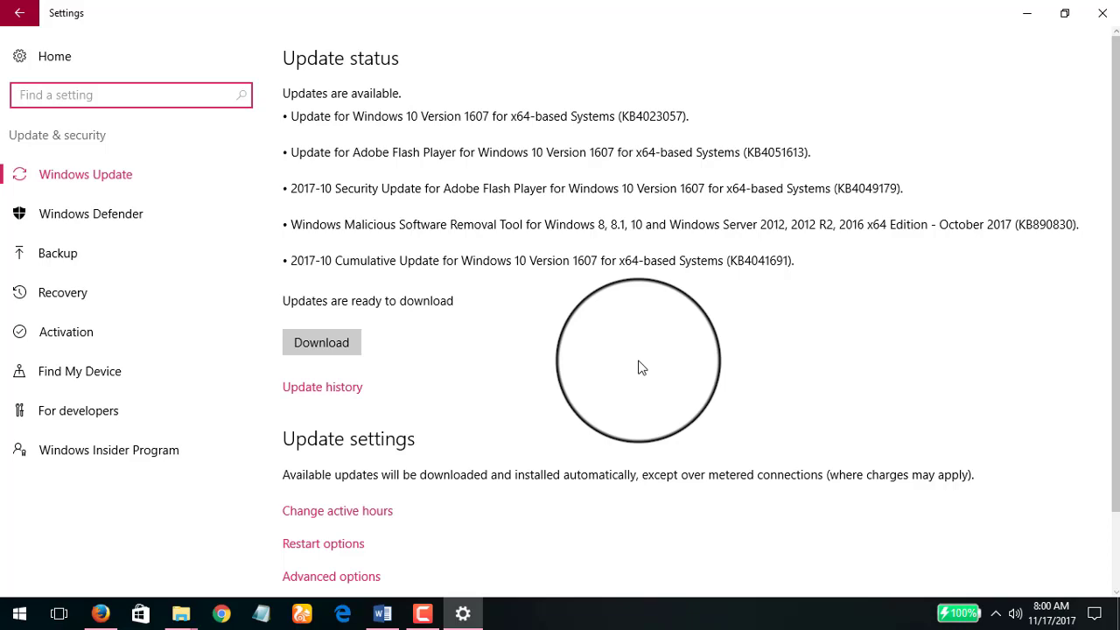
pyautogui.click(70, 59)
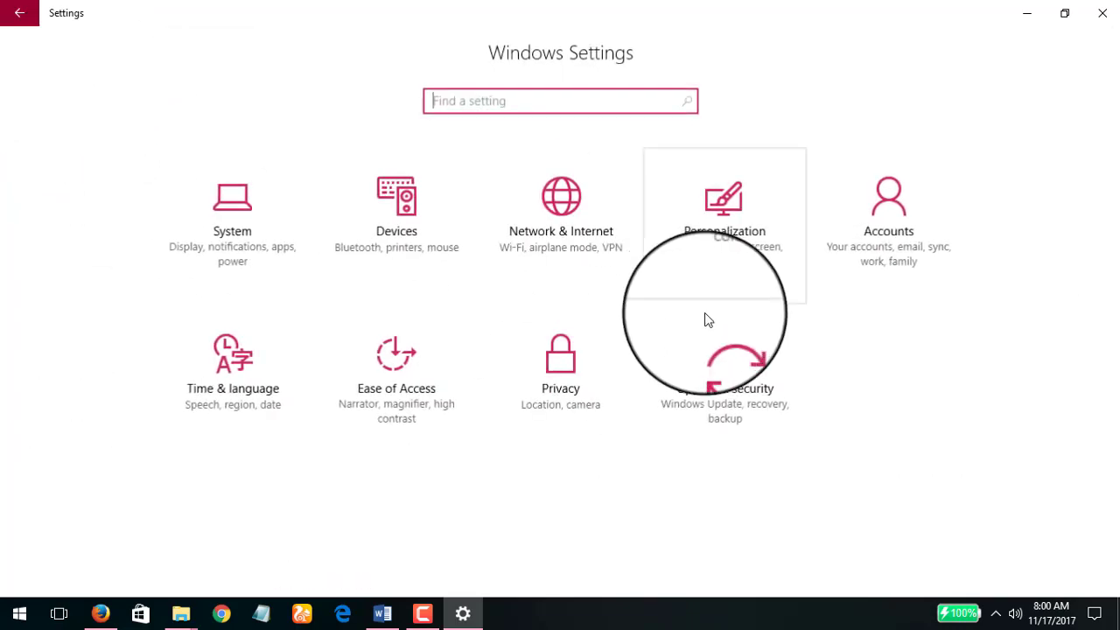
pyautogui.click(577, 385)
pyautogui.scroll(-3, 112, 508)
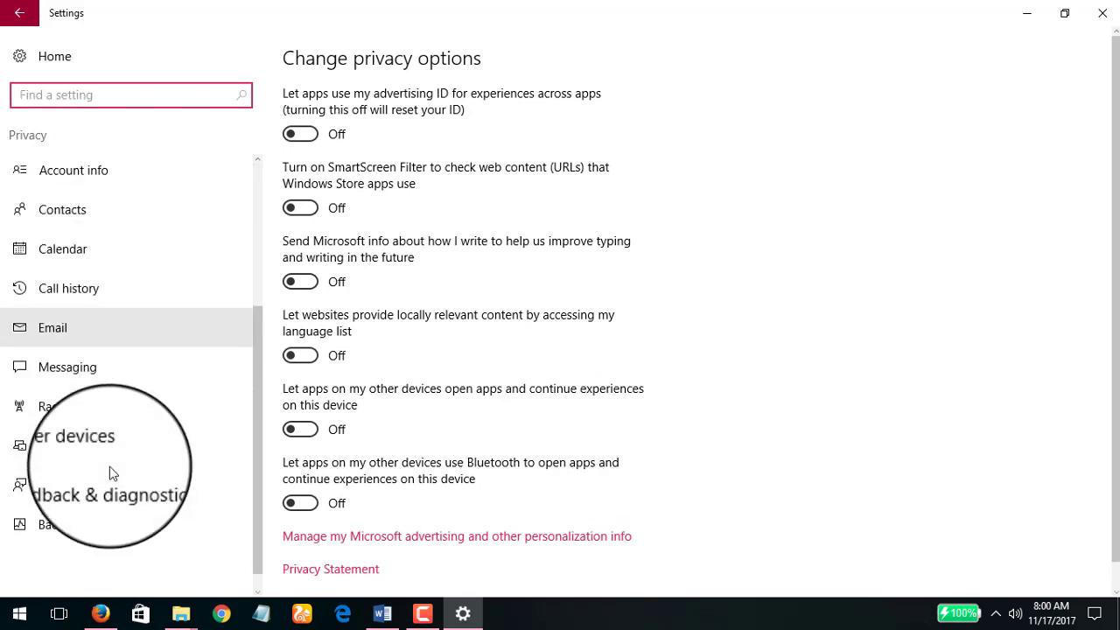
pyautogui.click(120, 519)
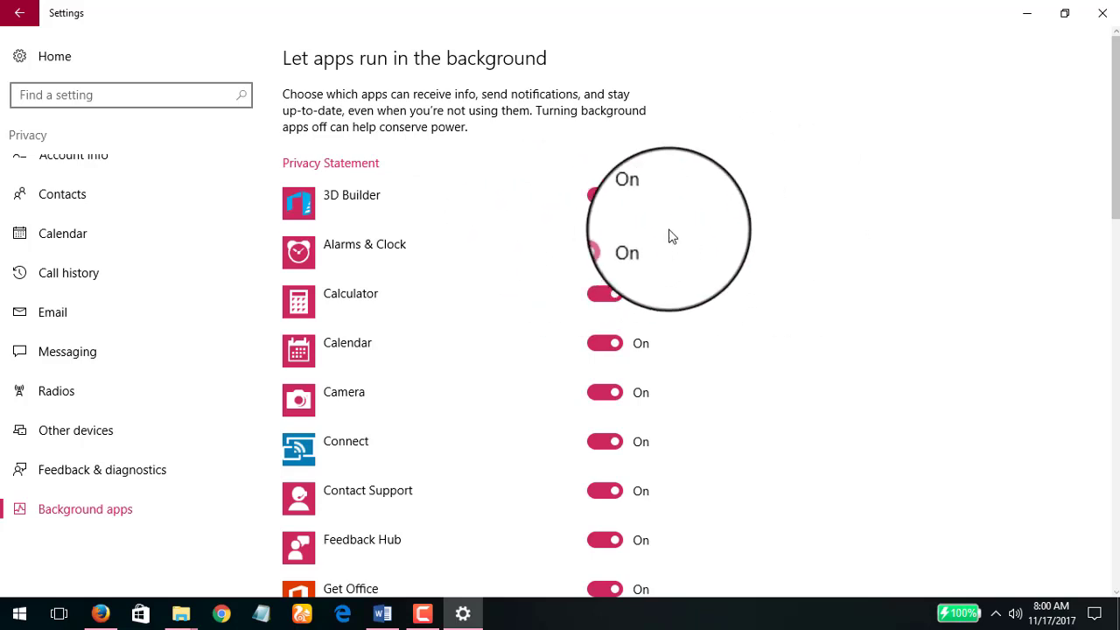
# Turn off background access for Calculator, Feedback Hub, Maps, Messaging, Microsoft Edge and Solitaire Collection.
pyautogui.click(602, 294)
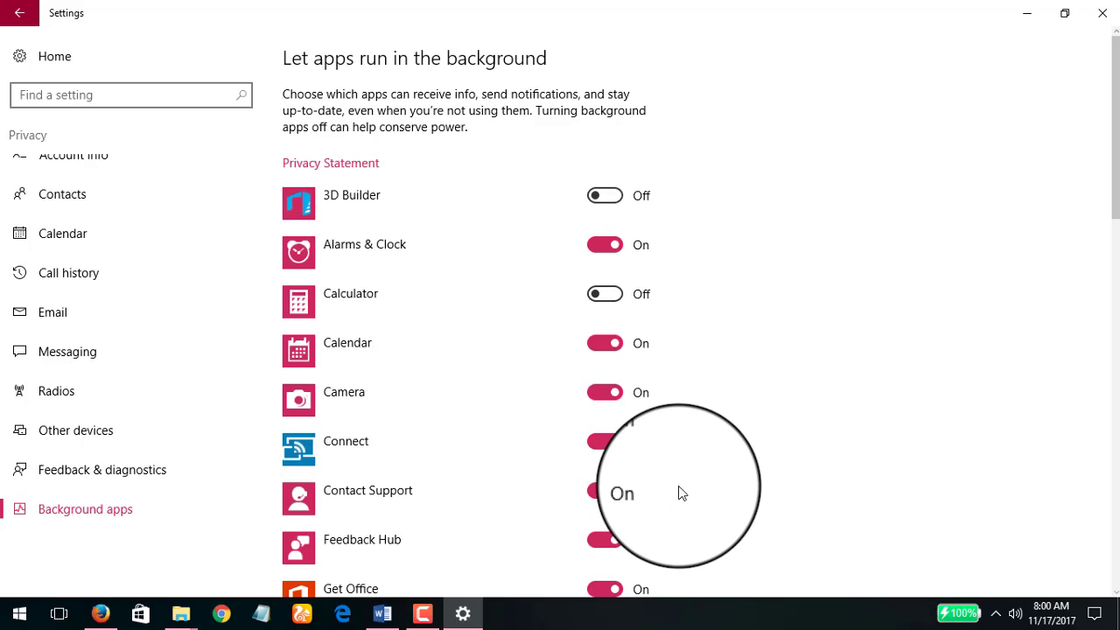
pyautogui.scroll(-3, 678, 492)
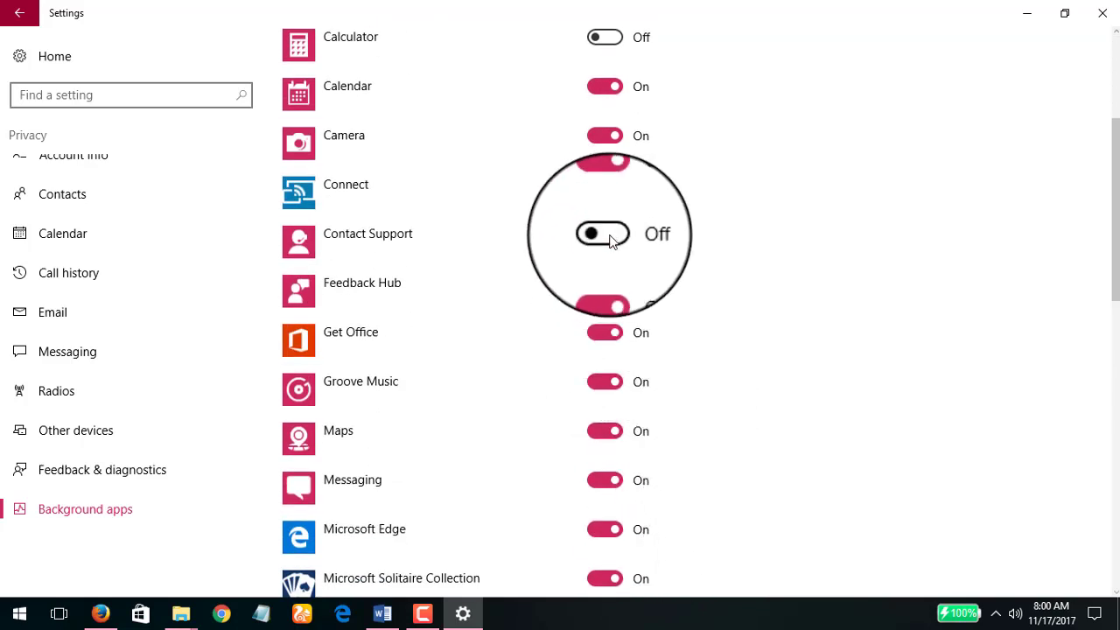
pyautogui.click(604, 282)
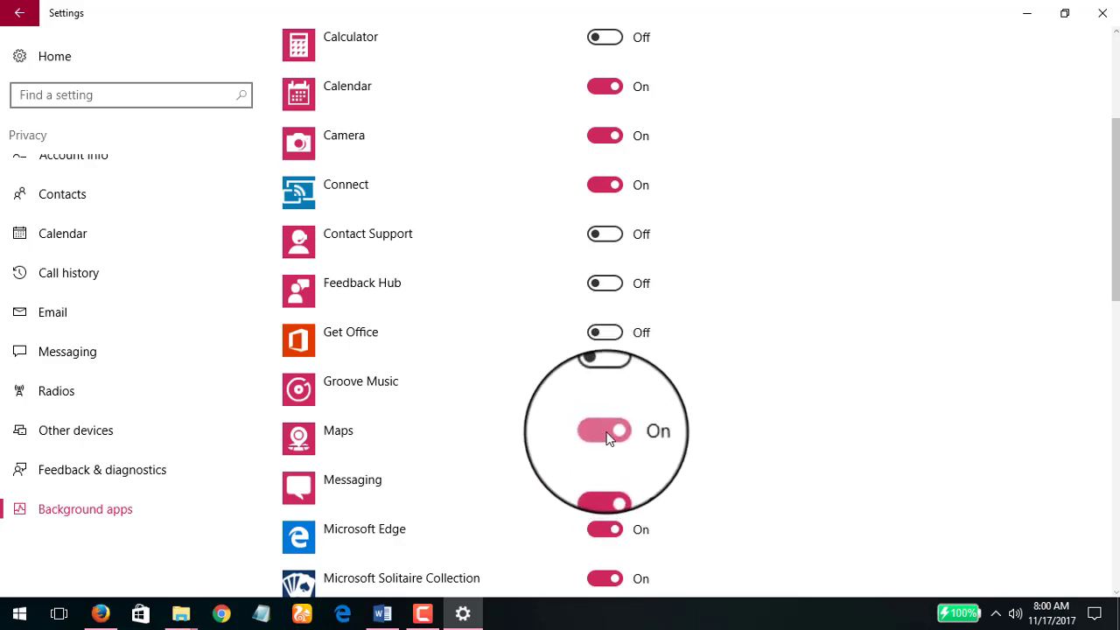
pyautogui.scroll(-1, 628, 444)
pyautogui.scroll(-2, 627, 444)
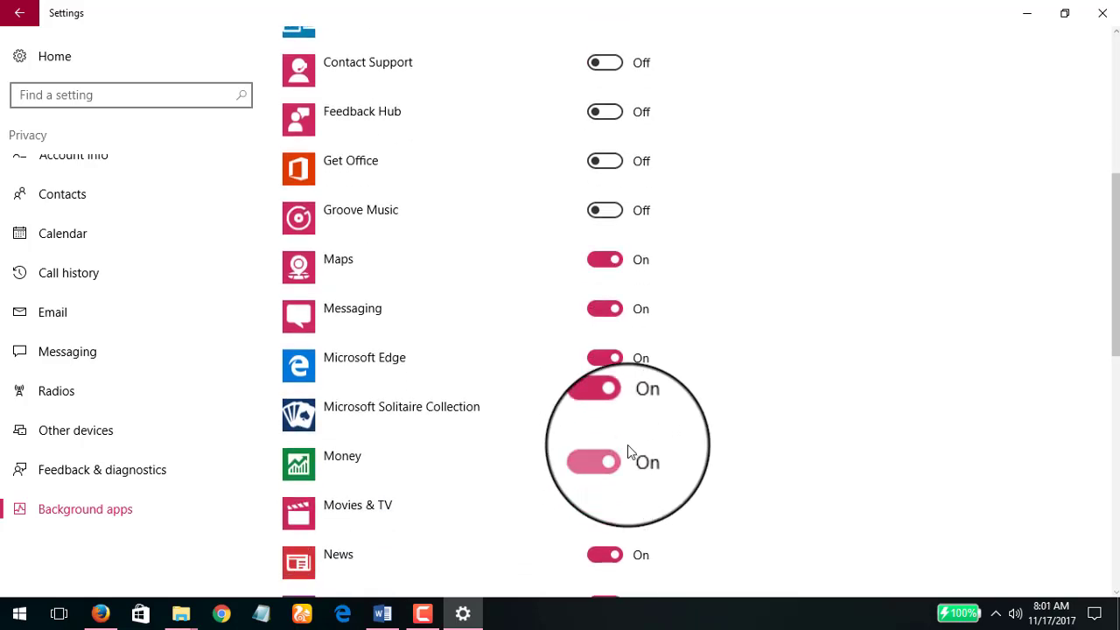
pyautogui.click(605, 259)
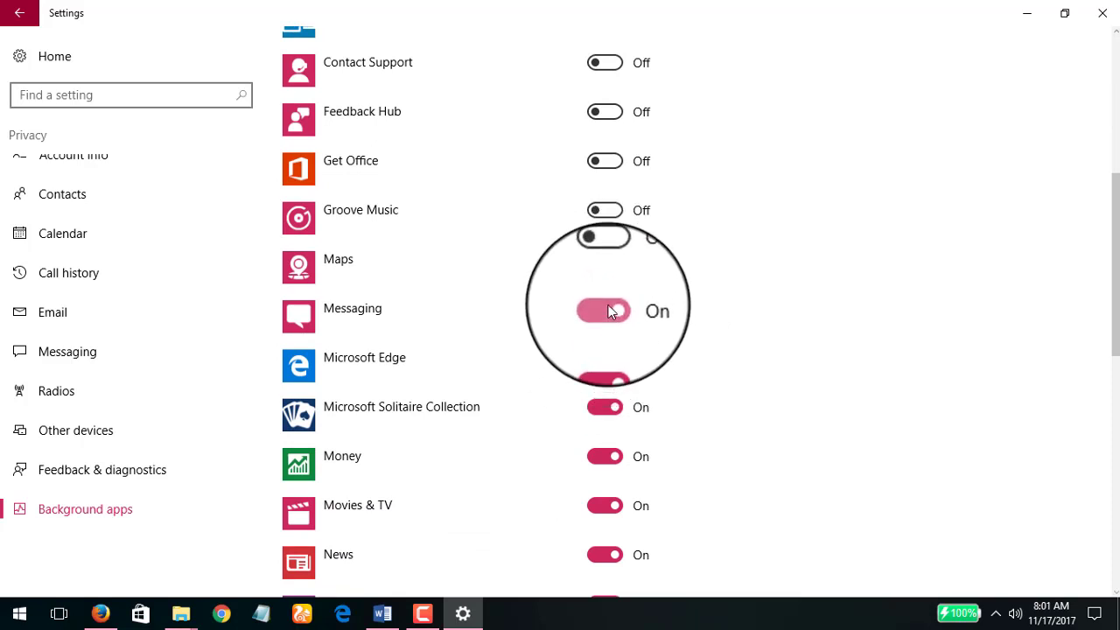
pyautogui.click(608, 313)
pyautogui.click(603, 357)
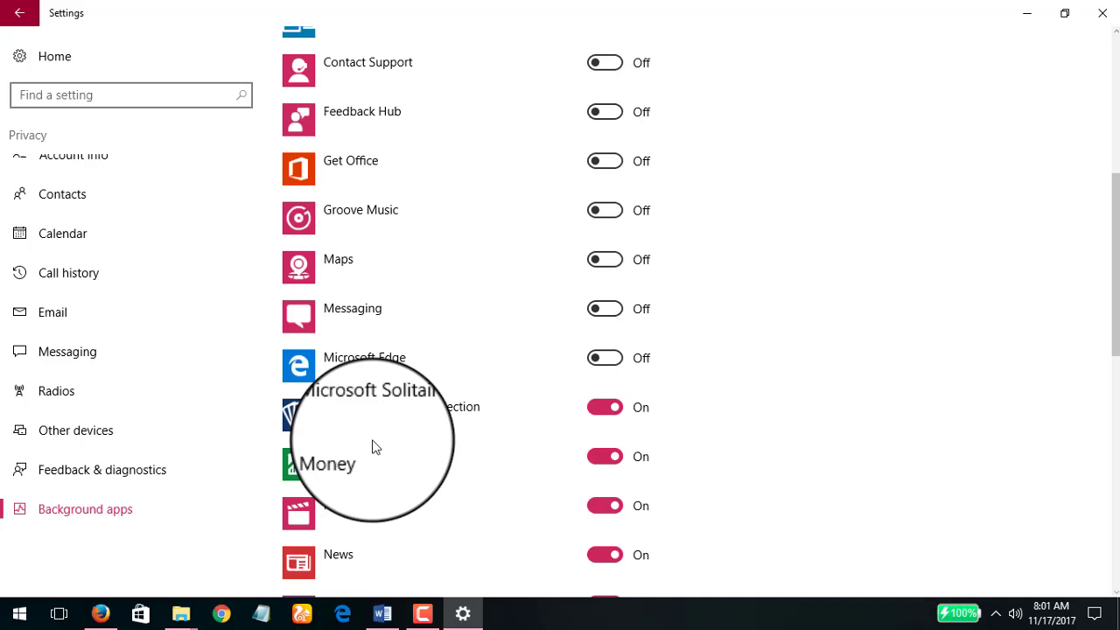
pyautogui.click(602, 407)
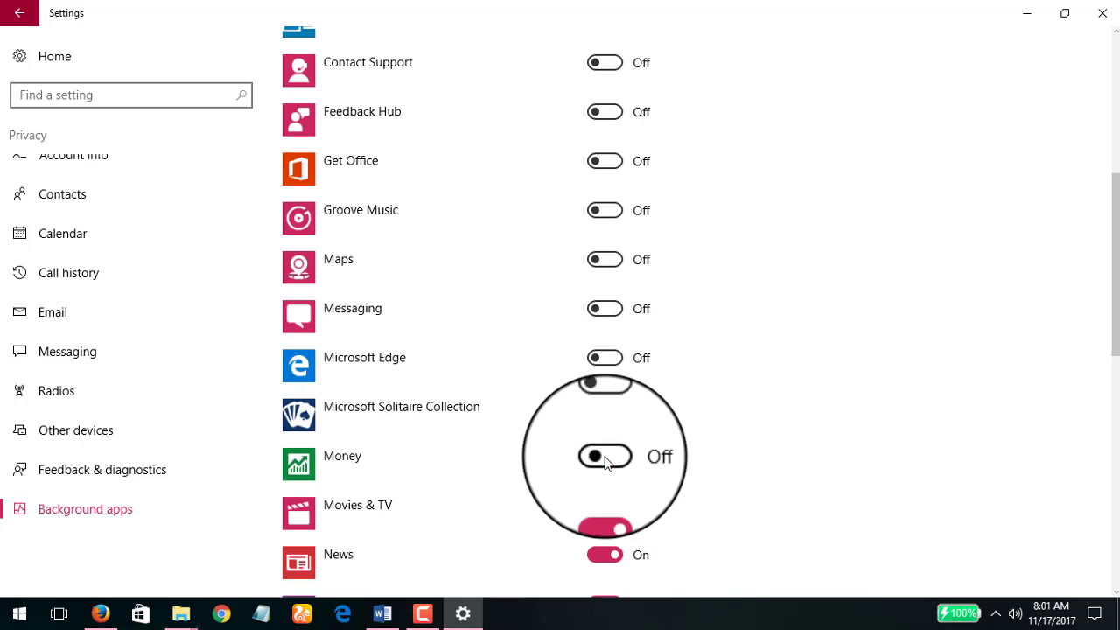
# Turn off background access for Movies & TV, News, Paid Wi-Fi & Cellular, People, Sports and Sticky Notes.
pyautogui.click(605, 504)
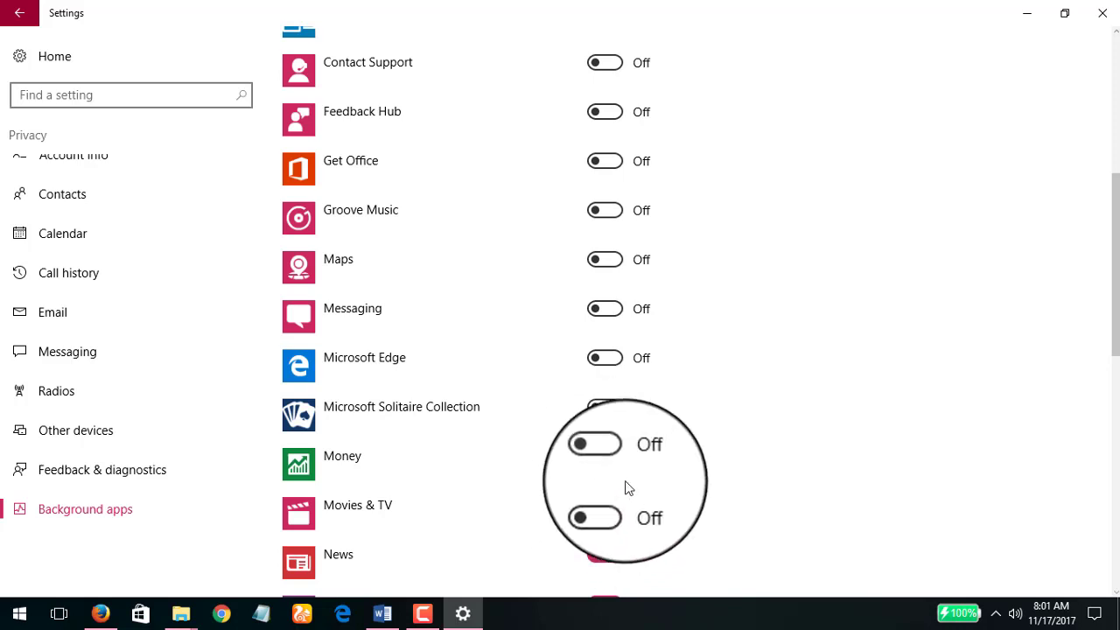
pyautogui.scroll(-4, 628, 488)
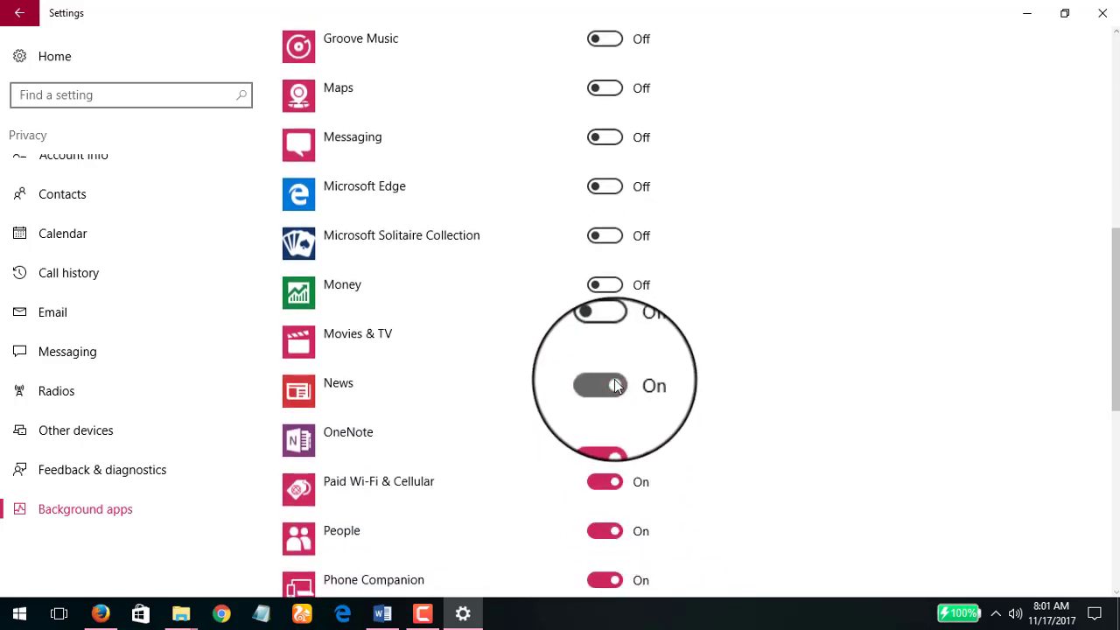
pyautogui.click(615, 386)
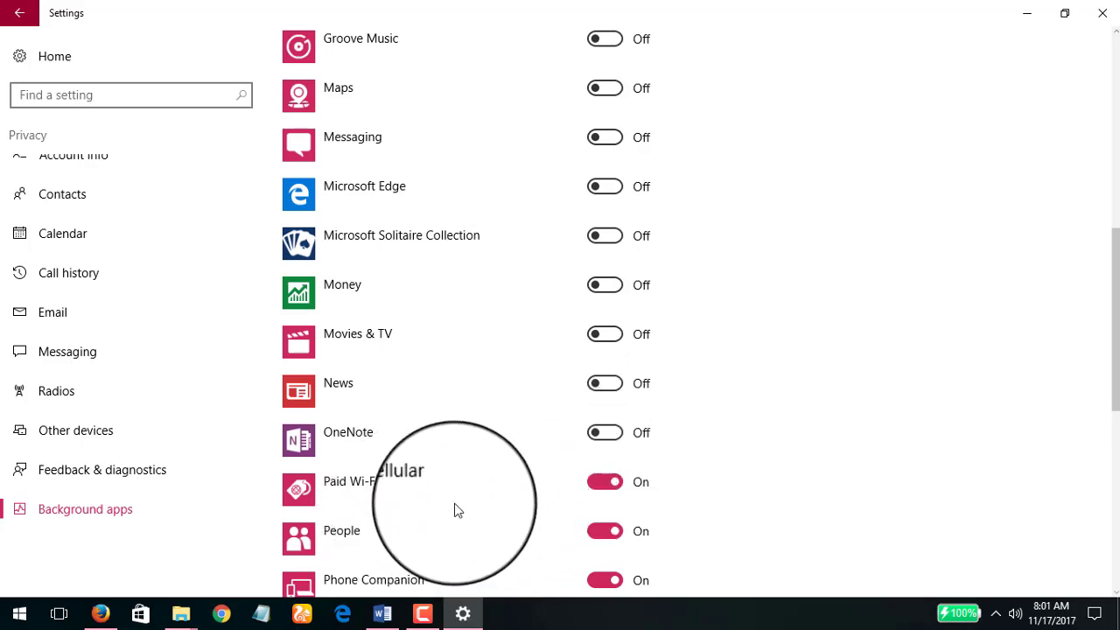
pyautogui.click(611, 488)
pyautogui.click(611, 530)
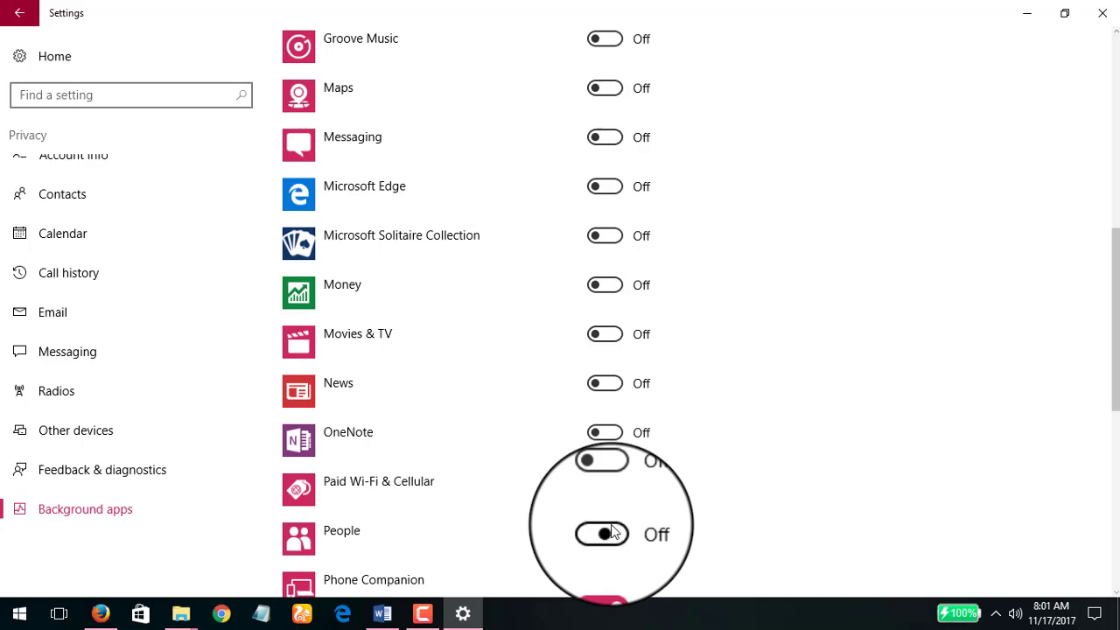
pyautogui.scroll(-6, 765, 462)
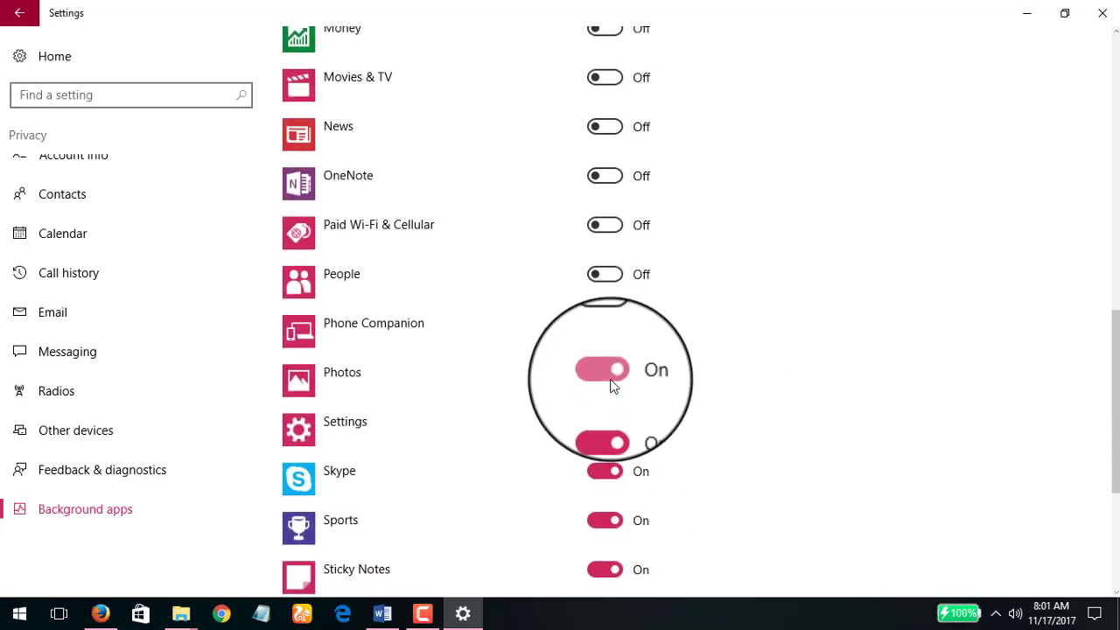
pyautogui.click(604, 520)
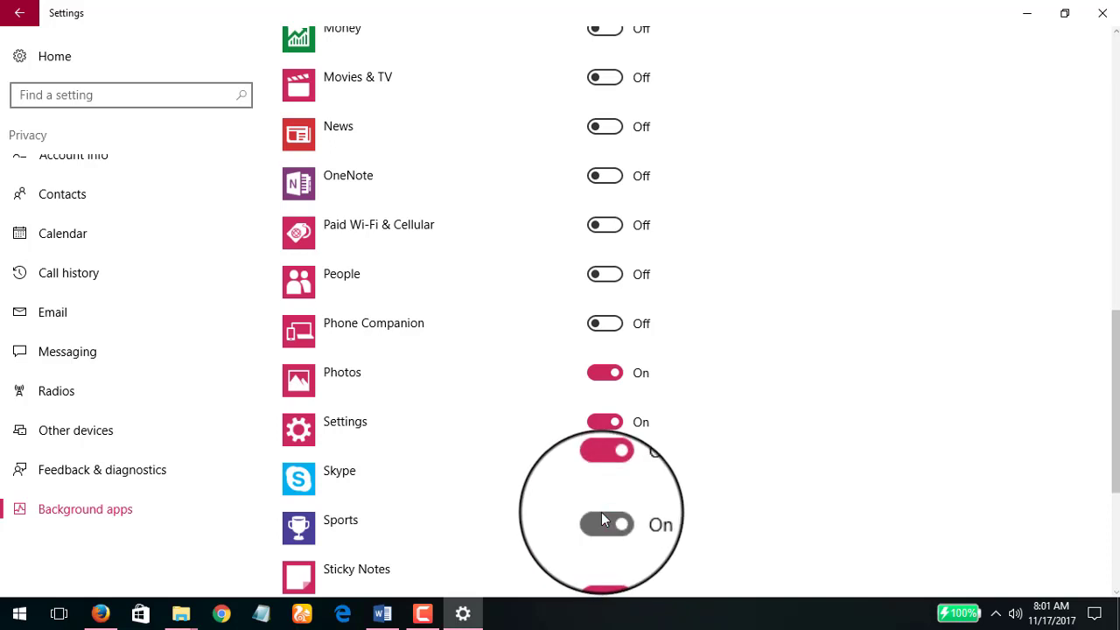
pyautogui.click(603, 573)
# Switch Weather's background access Off, then return to the top of the Background apps list.
pyautogui.scroll(-3, 942, 298)
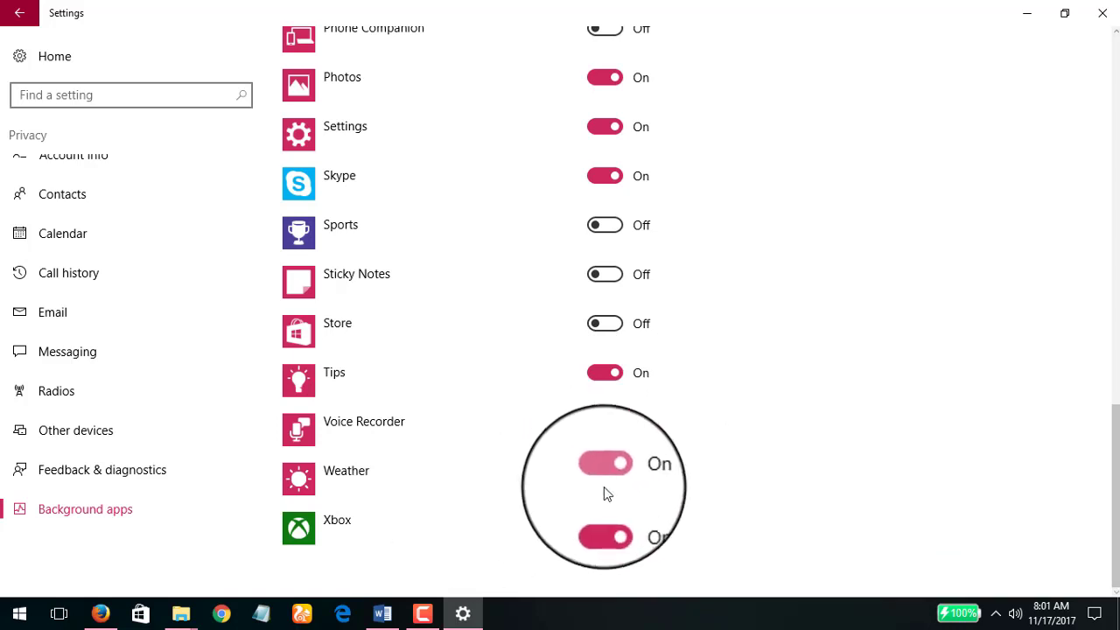
pyautogui.click(610, 472)
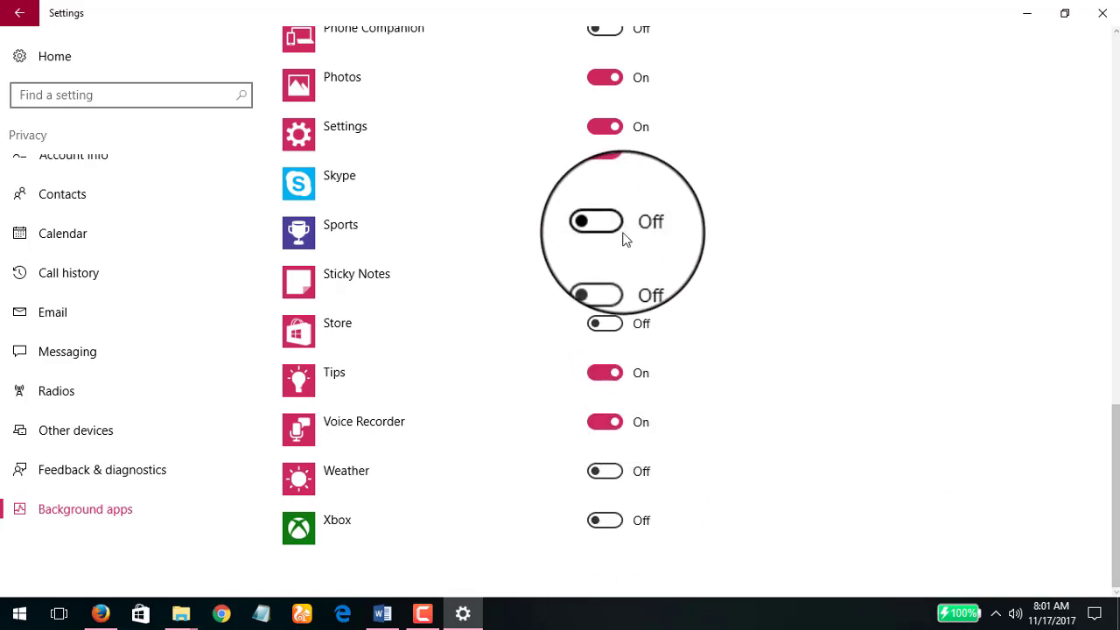
pyautogui.scroll(2, 626, 239)
pyautogui.scroll(4, 625, 239)
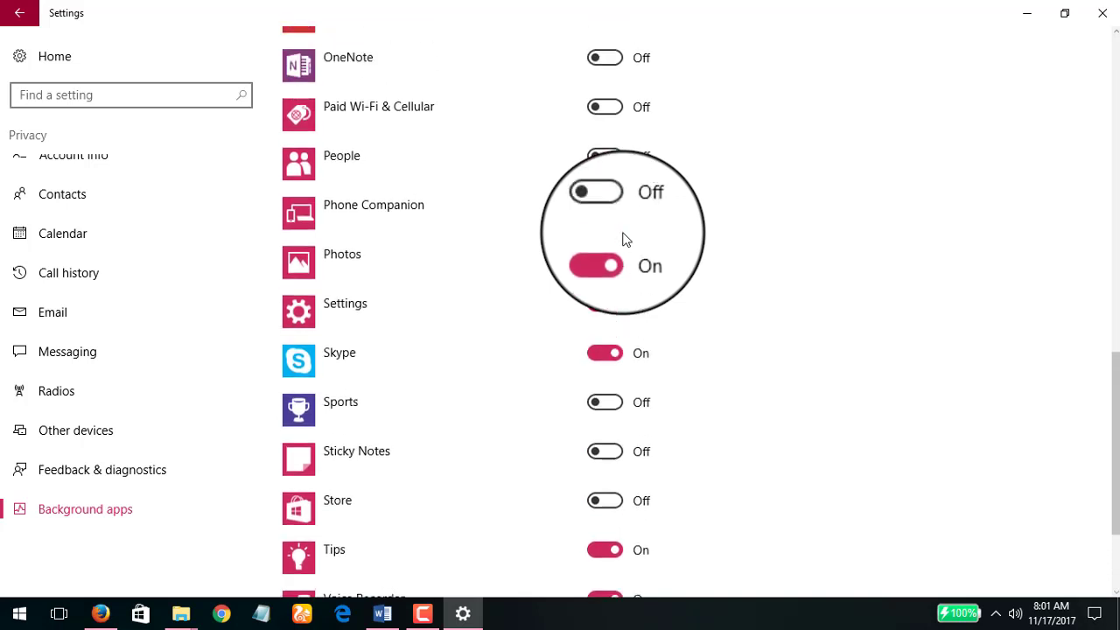
pyautogui.scroll(4, 626, 239)
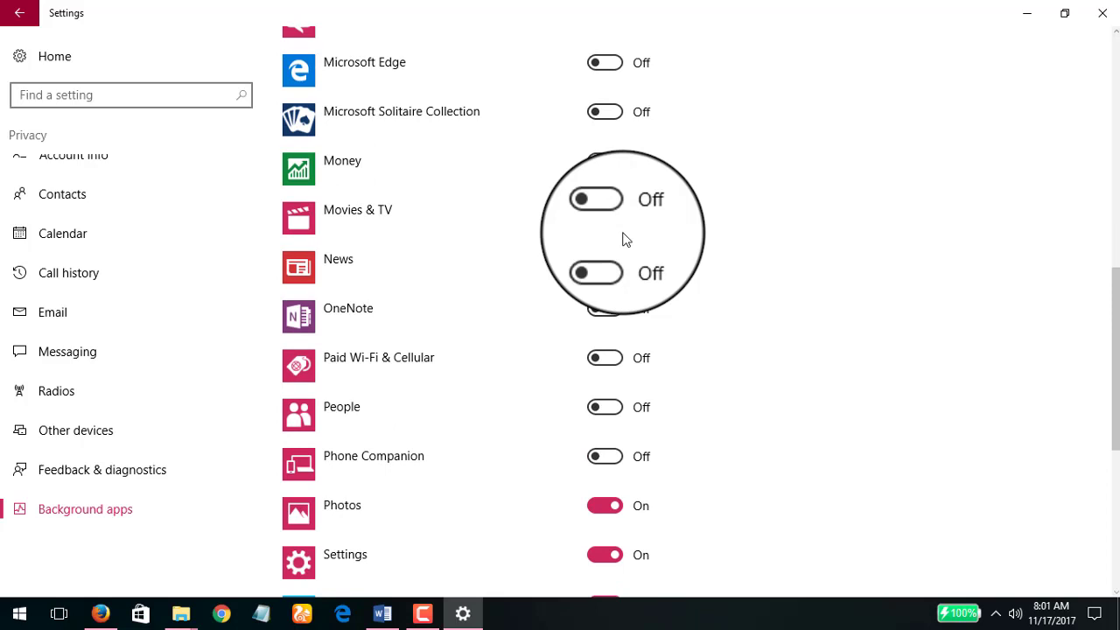
pyautogui.scroll(8, 625, 238)
pyautogui.scroll(4, 626, 239)
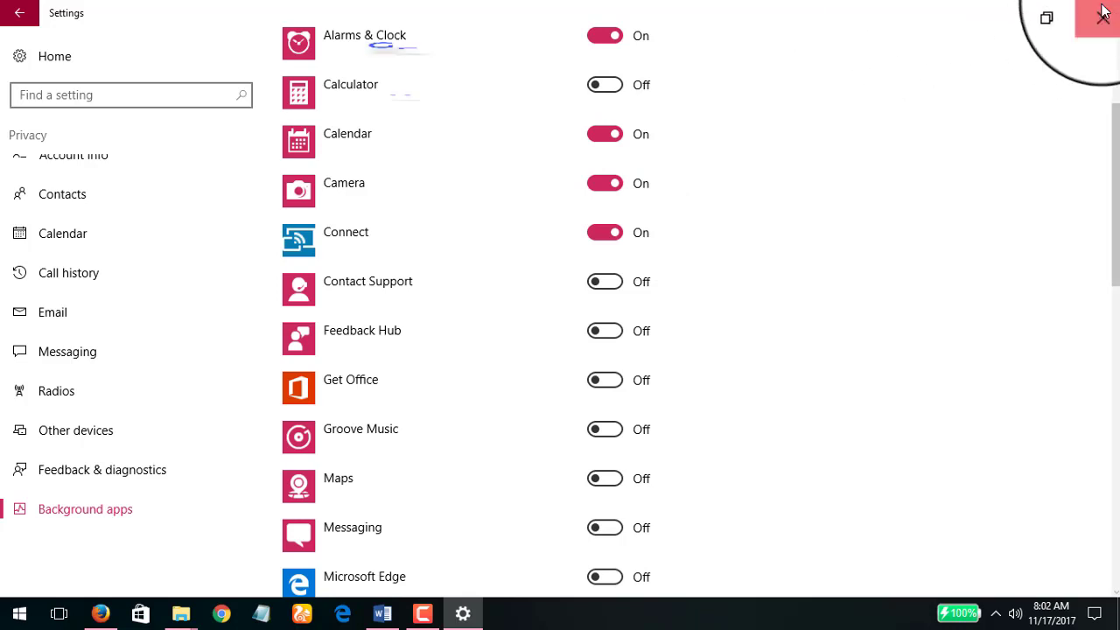
# Close Settings and bring up the Start button's quick-access menu of system tools.
pyautogui.click(1103, 12)
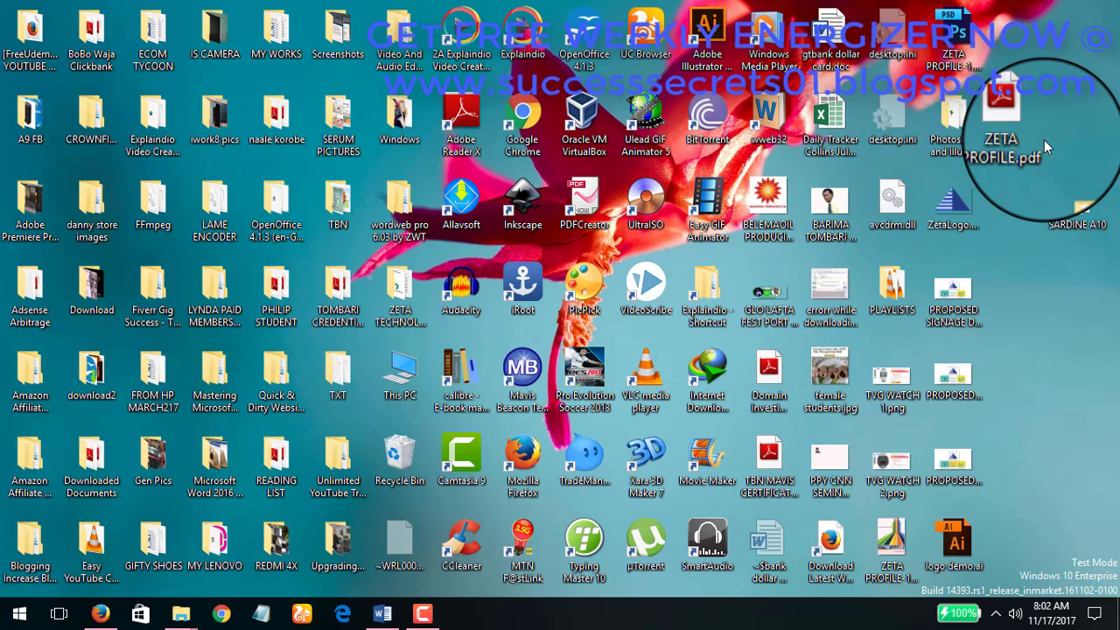
pyautogui.rightClick(18, 618)
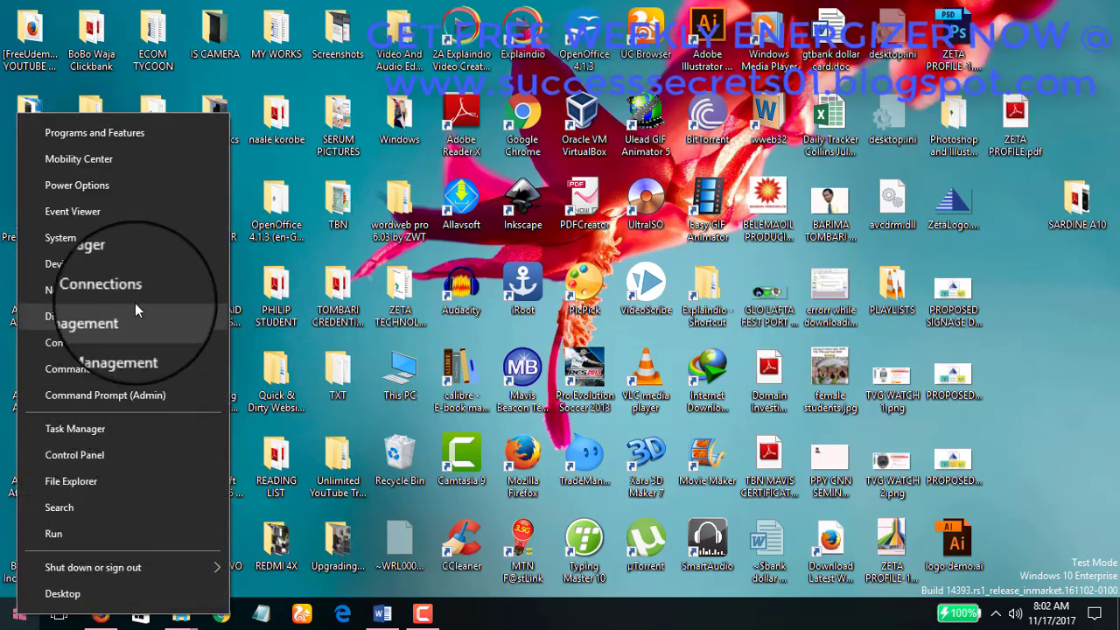
# In an admin Command Prompt, run net stop WuAuServ, then close the console after it succeeds.
pyautogui.click(112, 397)
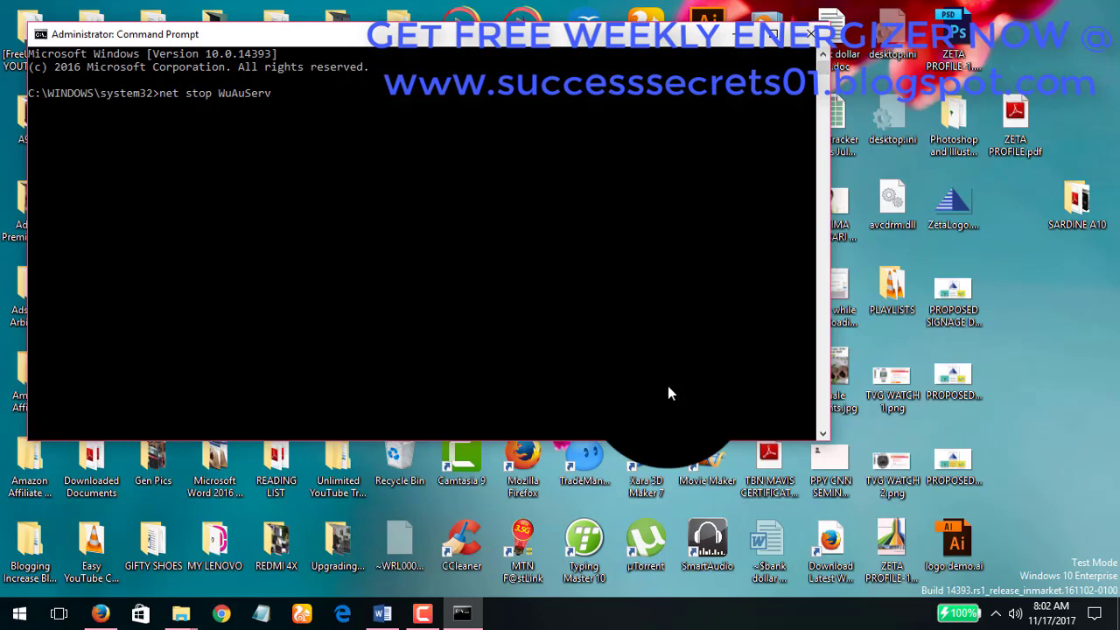
pyautogui.press('Return')
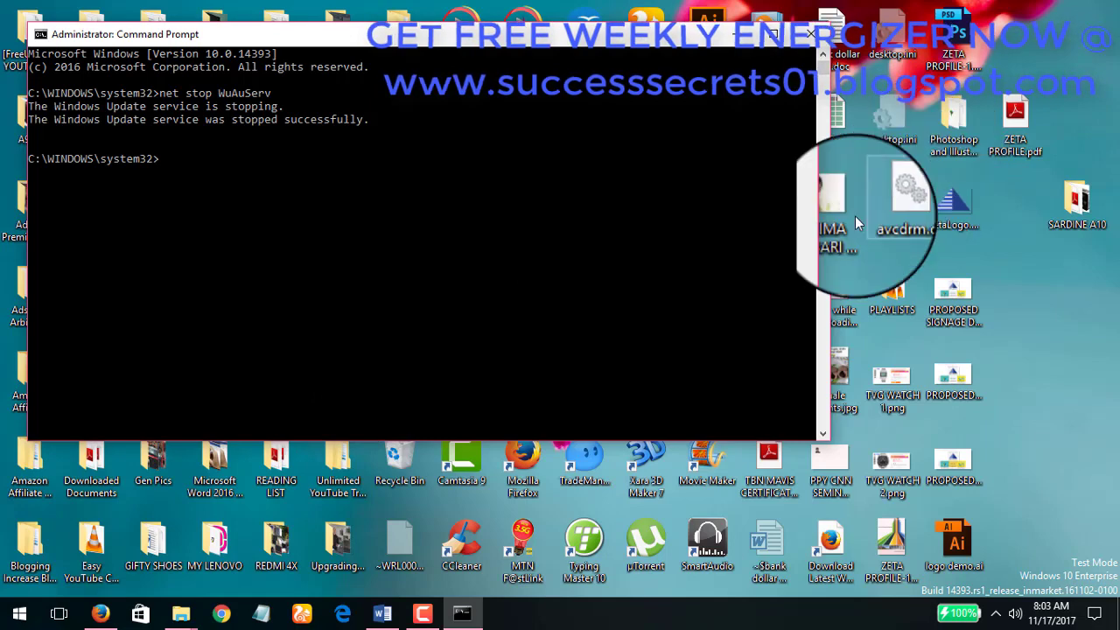
pyautogui.click(812, 37)
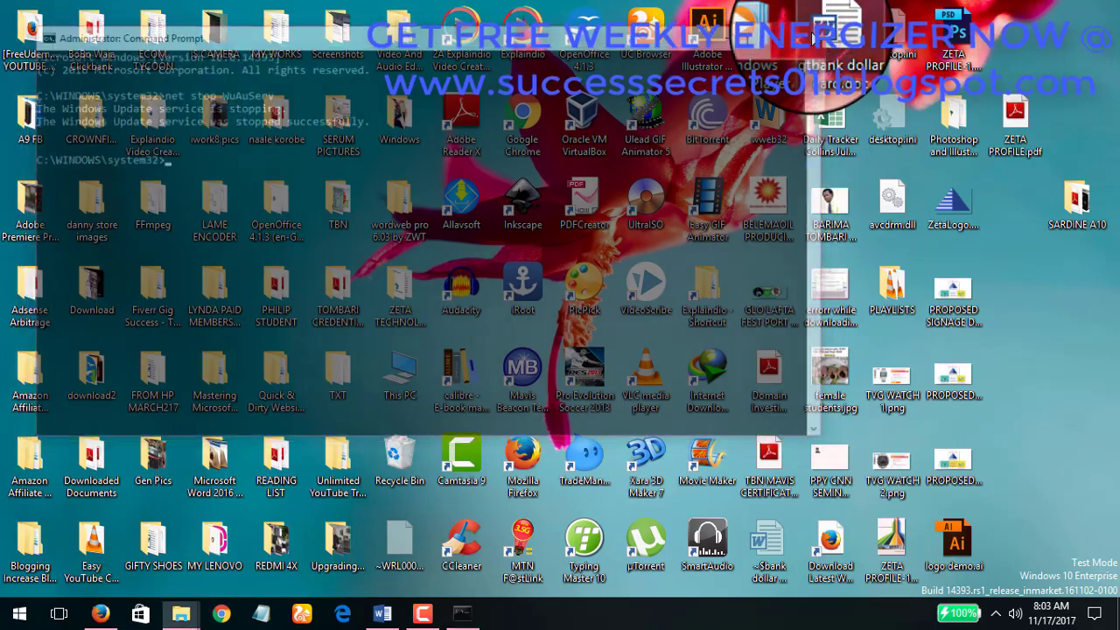
# Launch the Services console by running services.msc from the Run box.
pyautogui.click(18, 613)
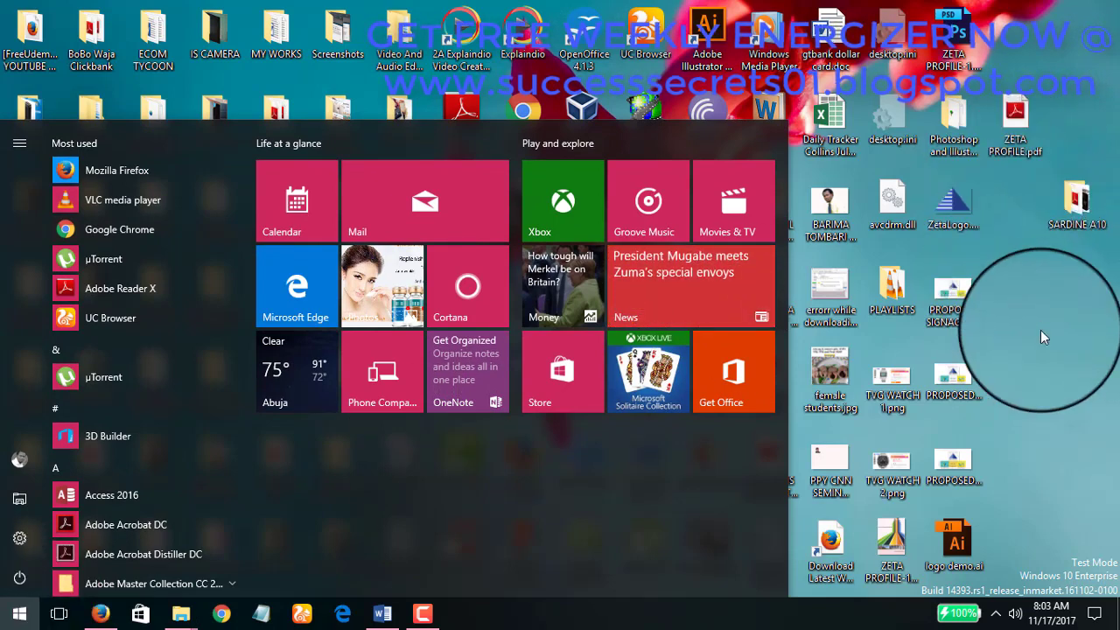
pyautogui.click(1062, 347)
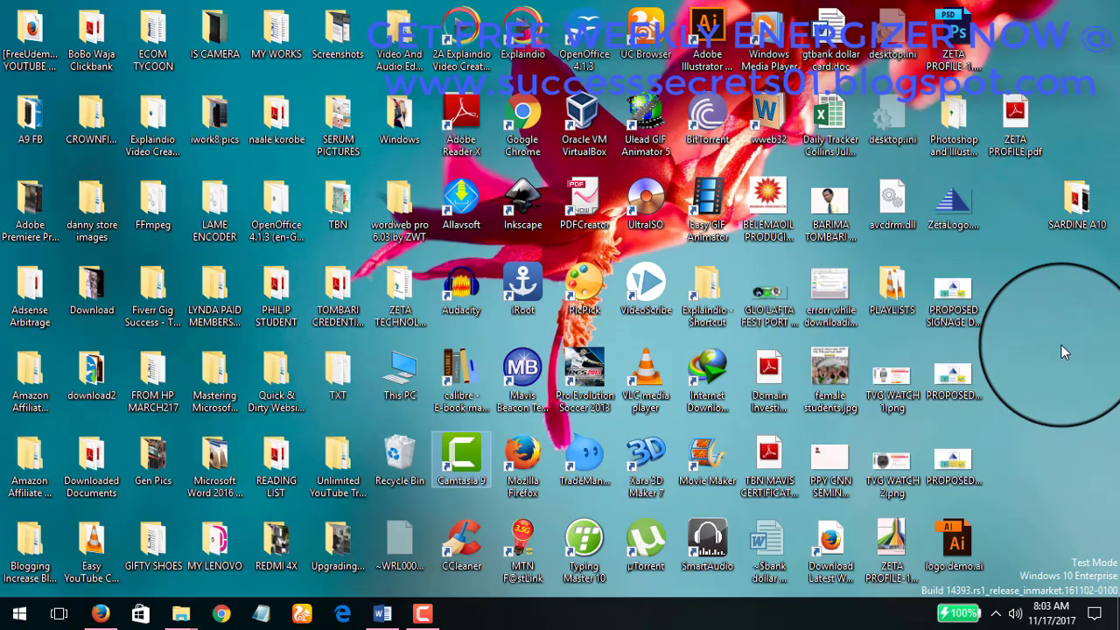
pyautogui.press('super+r')
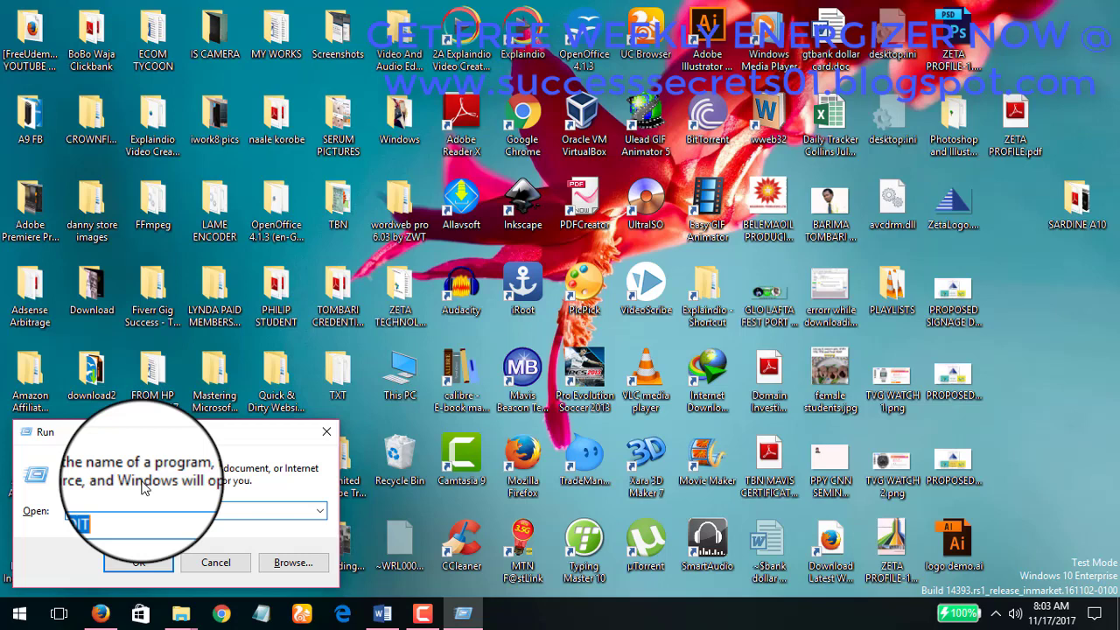
pyautogui.write('s')
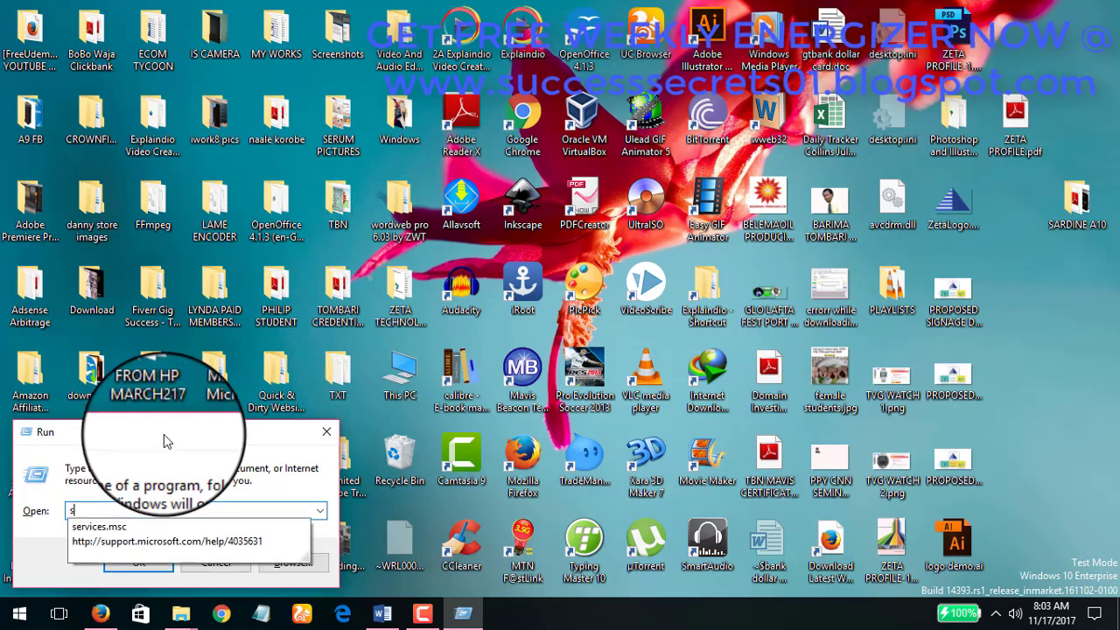
pyautogui.write('ervices')
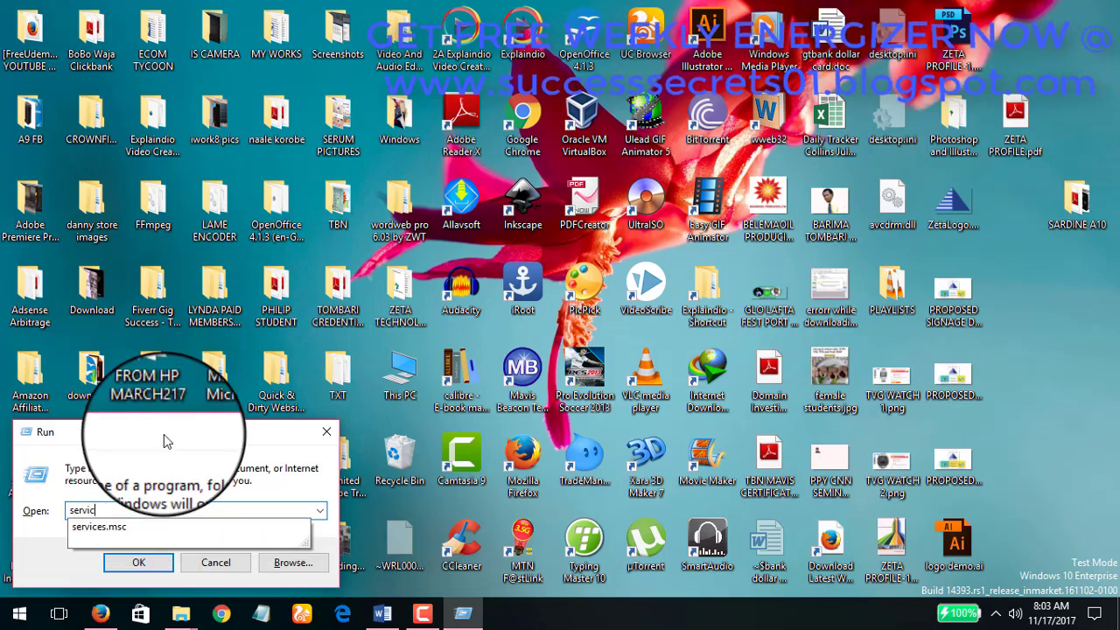
pyautogui.write('.msc')
pyautogui.press('Return')
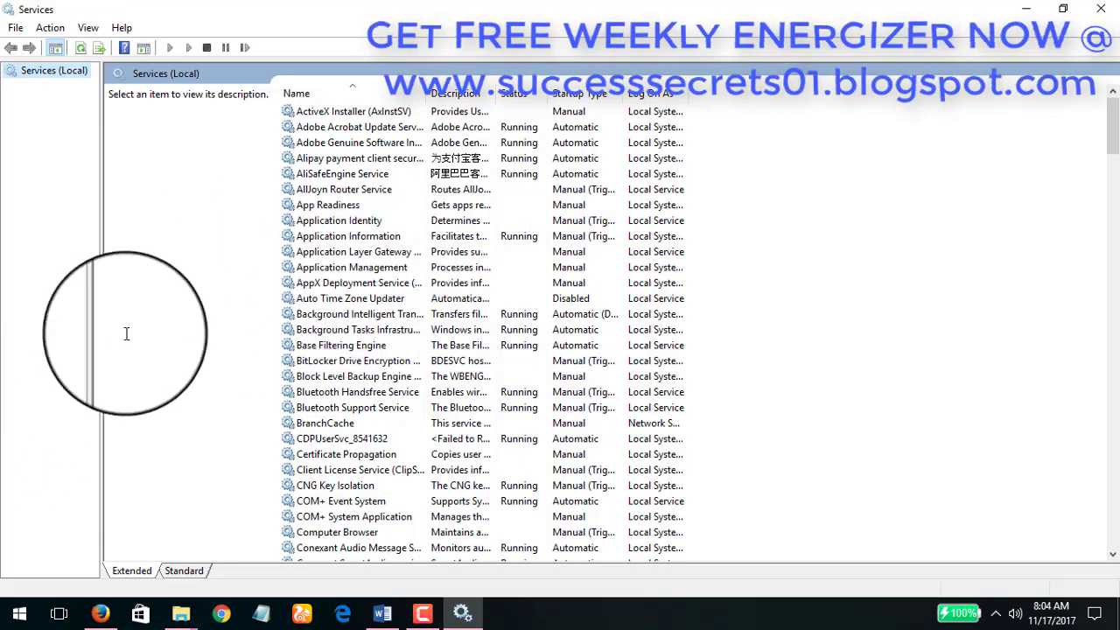
# Locate Windows Update further down the services list and select it.
pyautogui.scroll(-20, 329, 212)
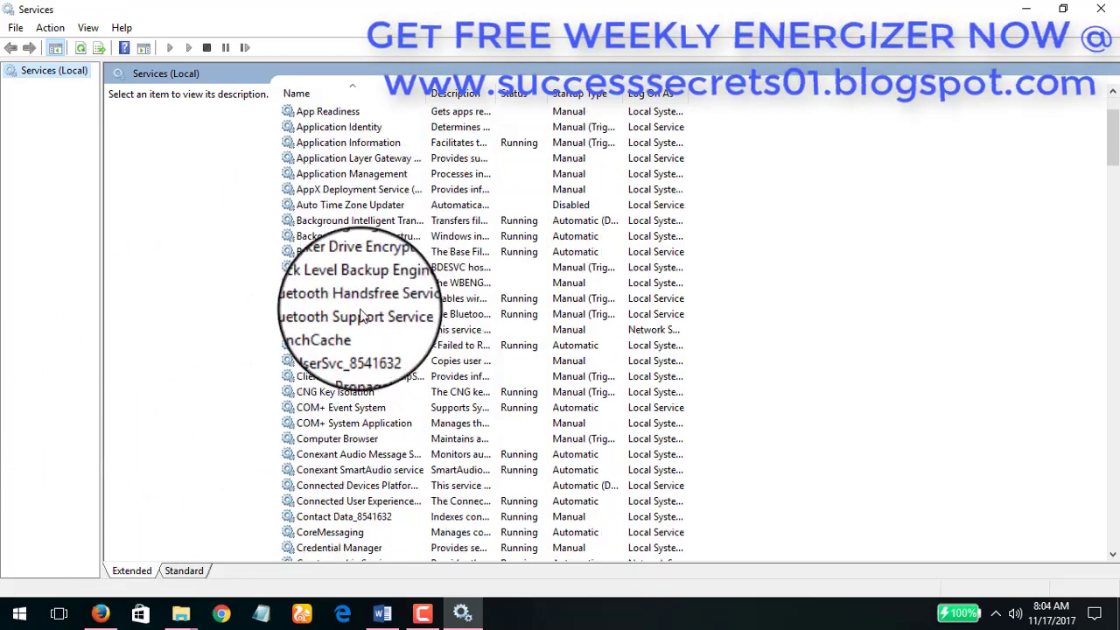
pyautogui.scroll(-4, 402, 322)
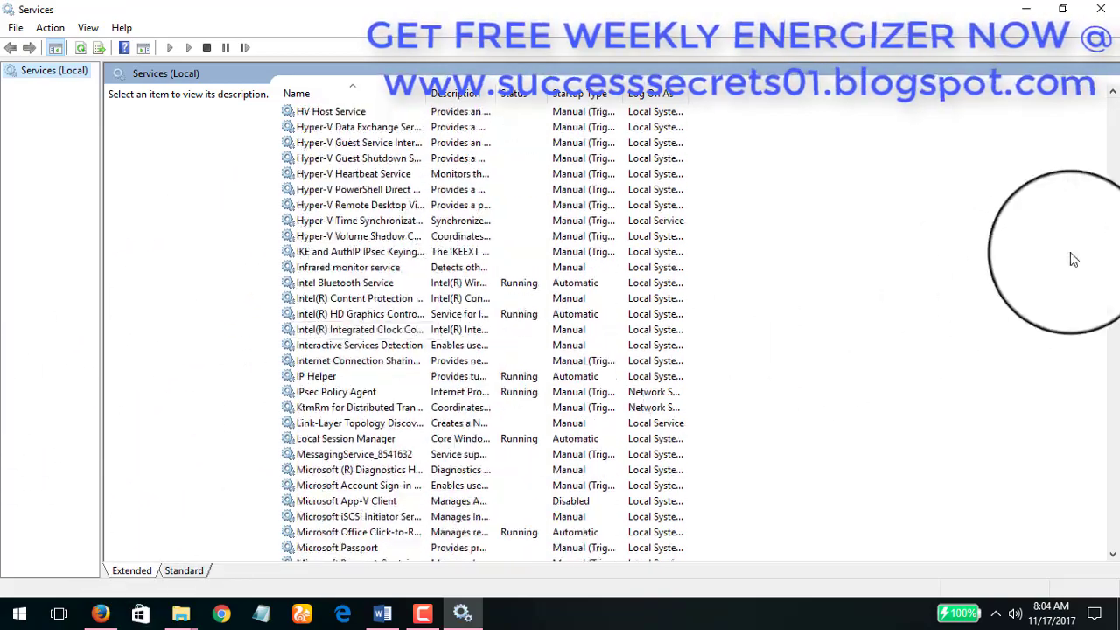
pyautogui.moveTo(1114, 248); pyautogui.dragTo(1113, 479)
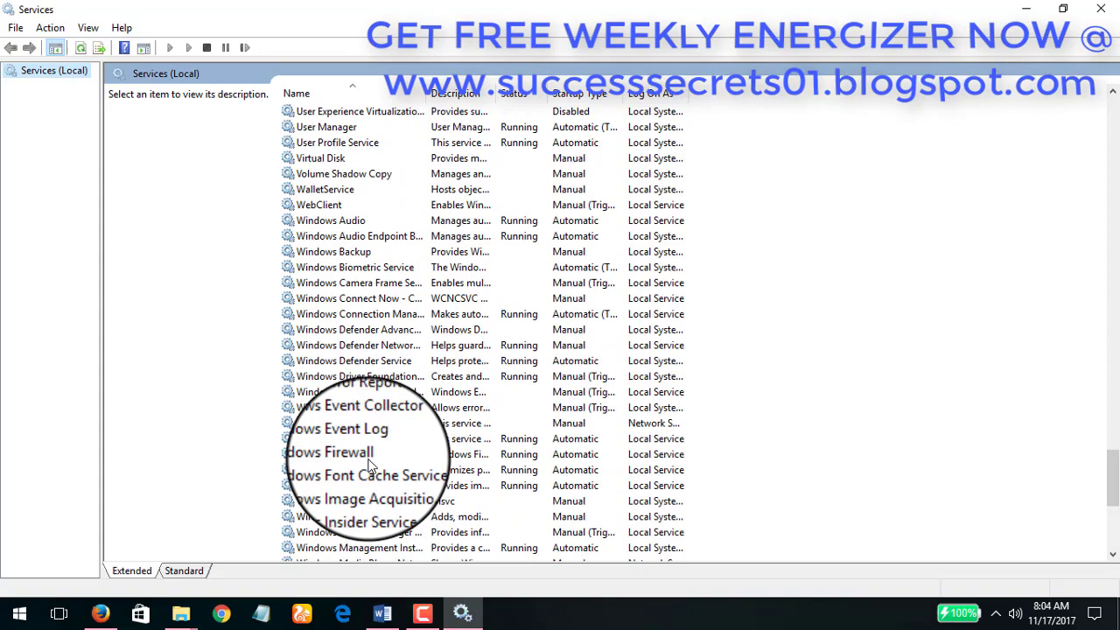
pyautogui.scroll(-2, 455, 517)
pyautogui.scroll(-2, 385, 538)
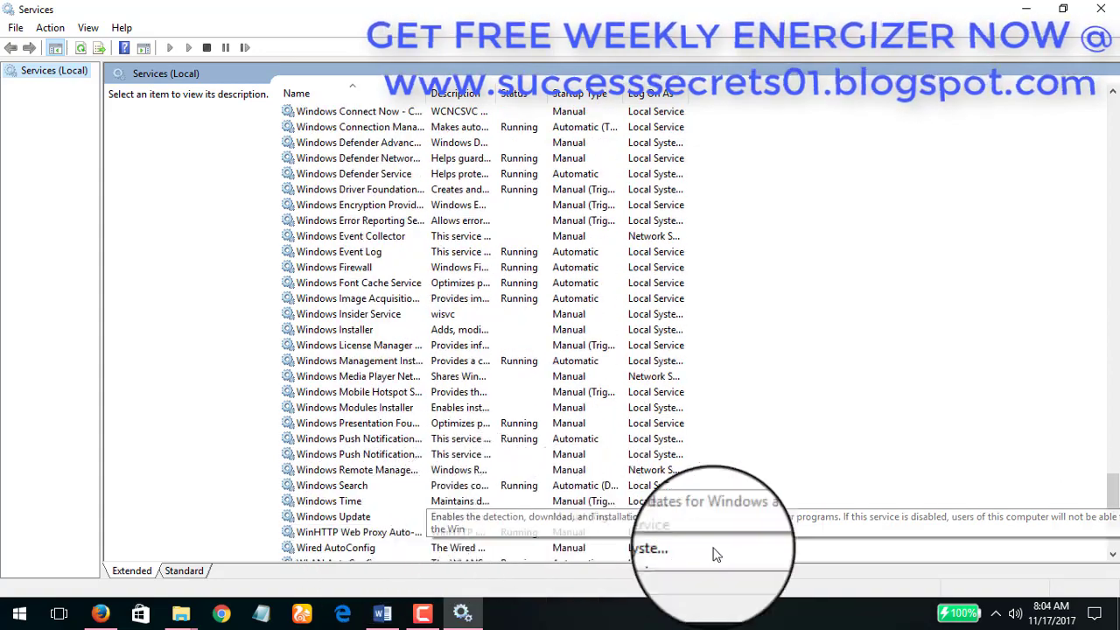
pyautogui.click(350, 516)
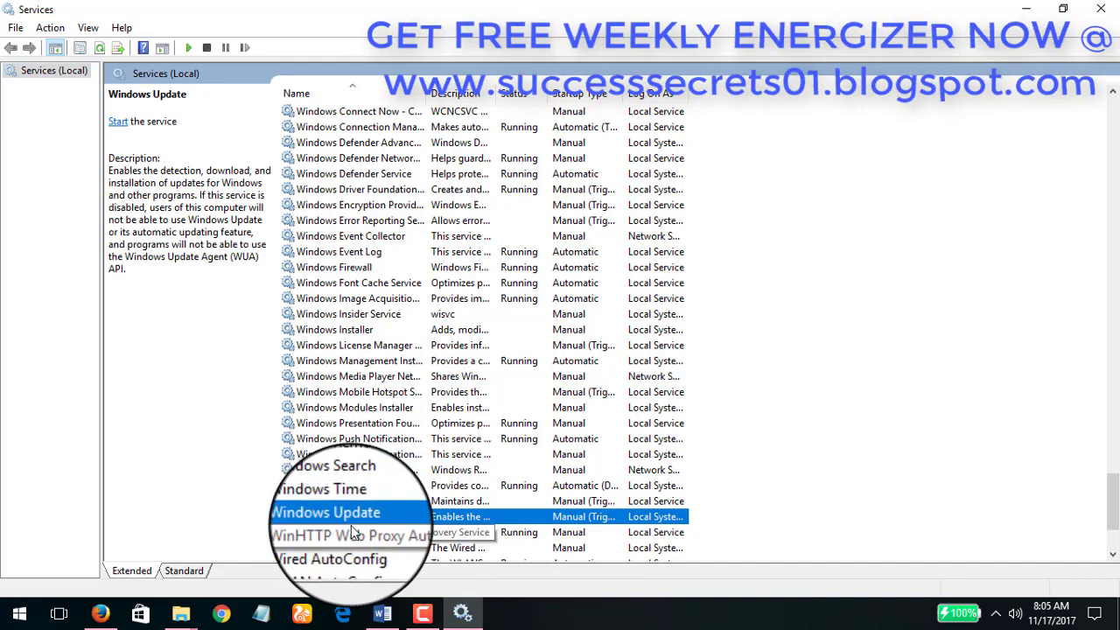
# Change Windows Update's startup type to Disabled, apply and confirm, then reselect the service.
pyautogui.doubleClick(376, 517)
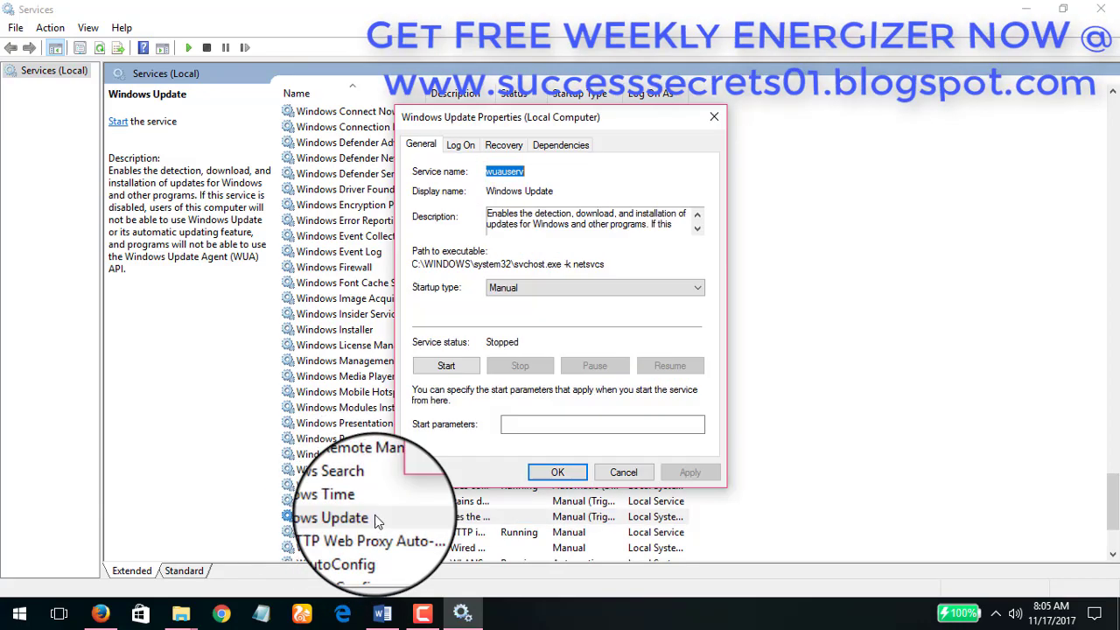
pyautogui.click(696, 289)
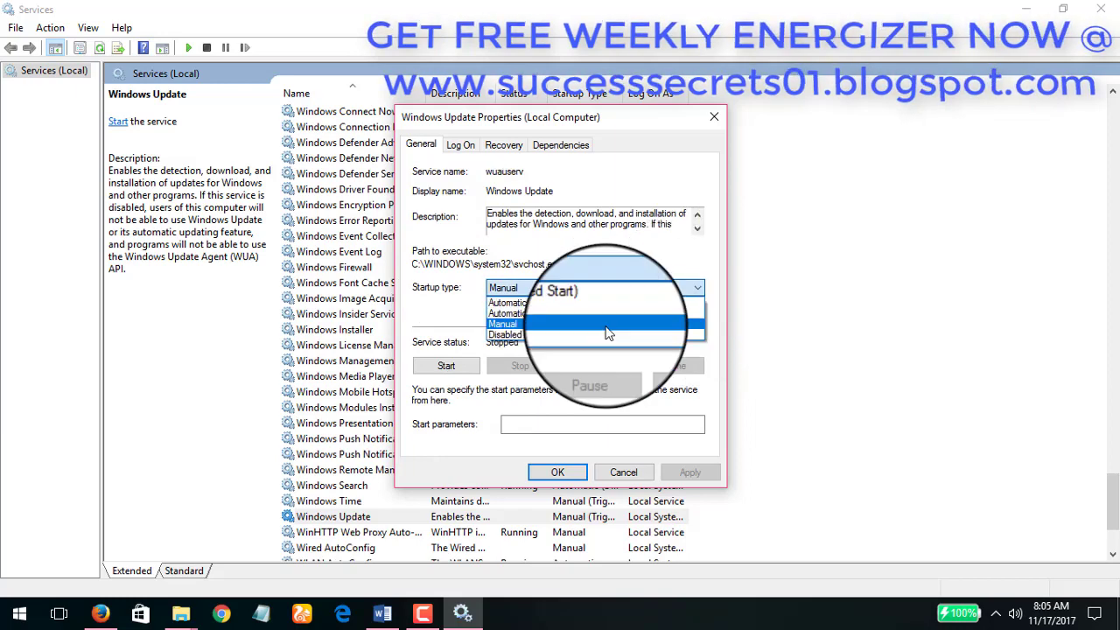
pyautogui.click(569, 336)
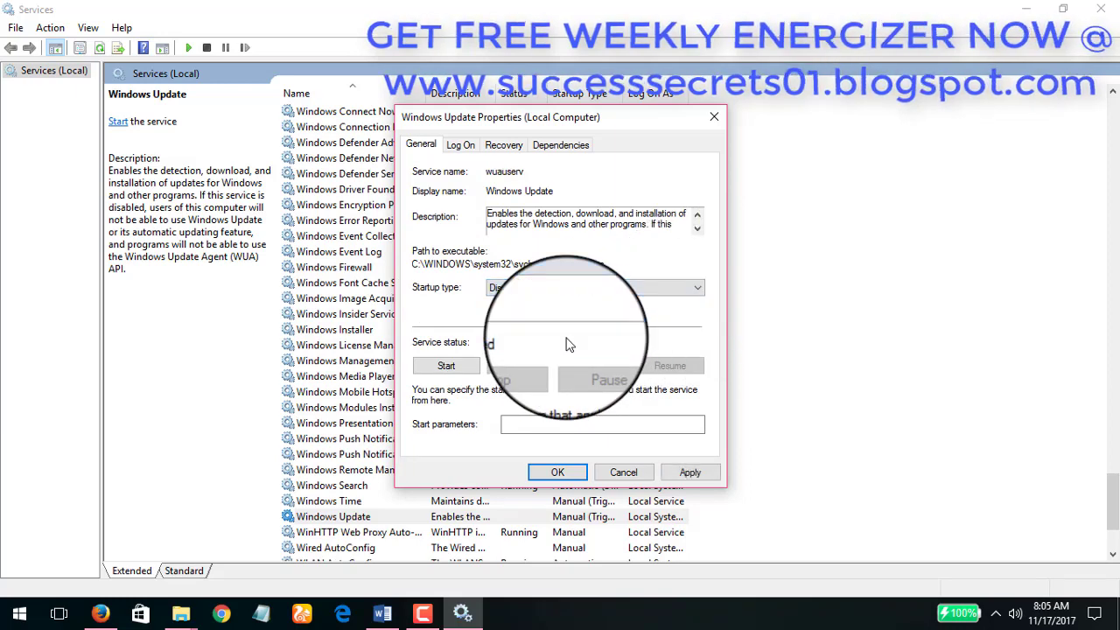
pyautogui.click(695, 472)
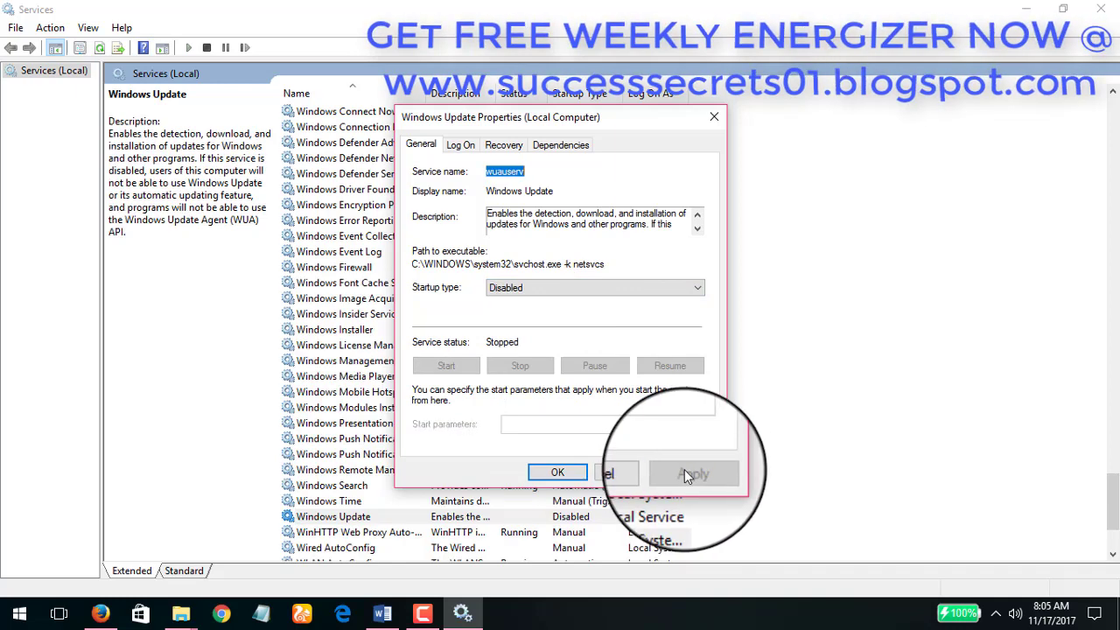
pyautogui.click(557, 471)
pyautogui.click(558, 470)
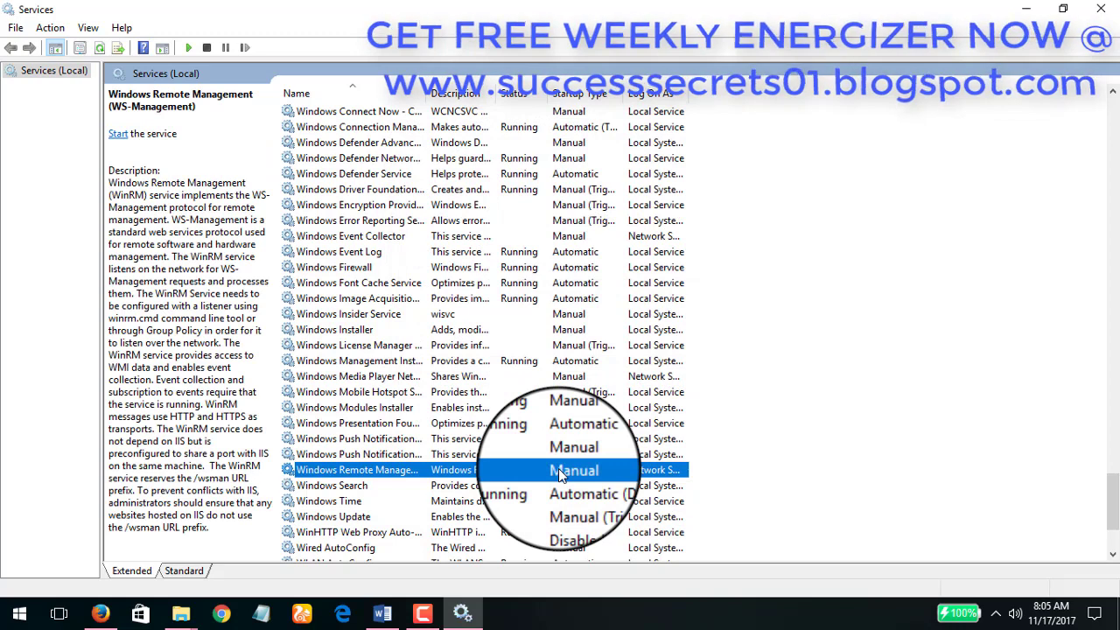
pyautogui.click(485, 516)
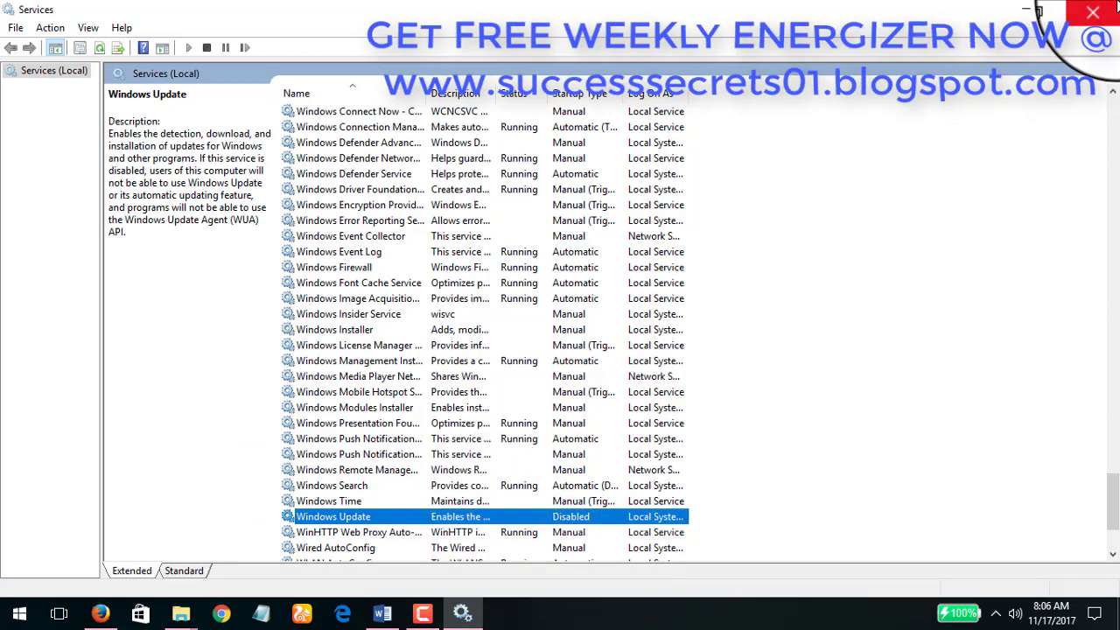
# Close the Services console window.
pyautogui.click(1098, 11)
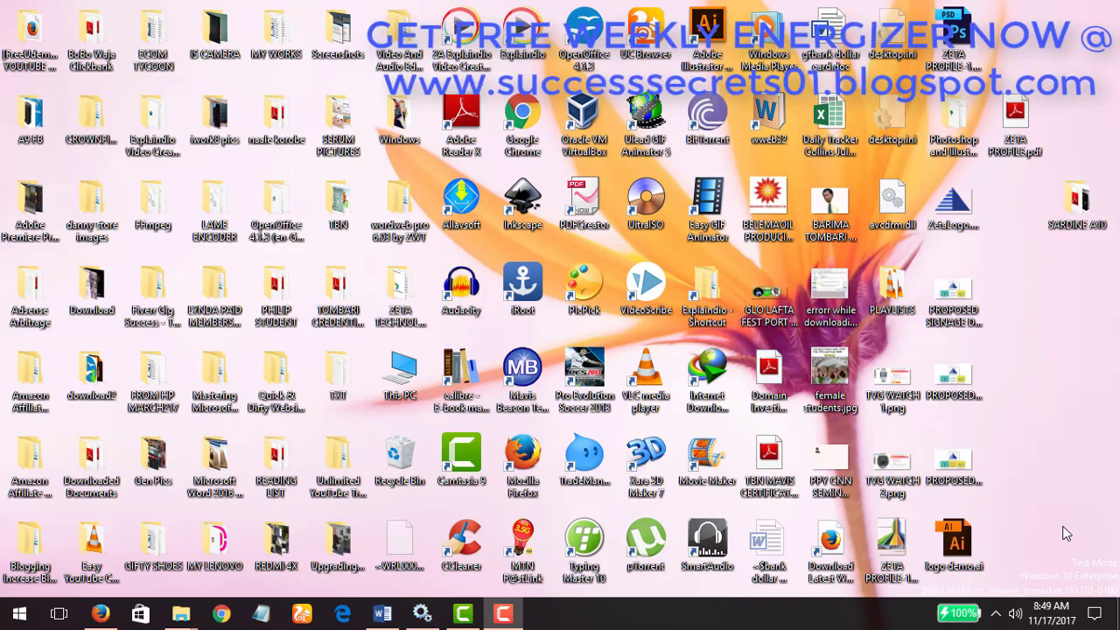
# Start Task Manager by running taskmgr from the Run box.
pyautogui.press('super+r')
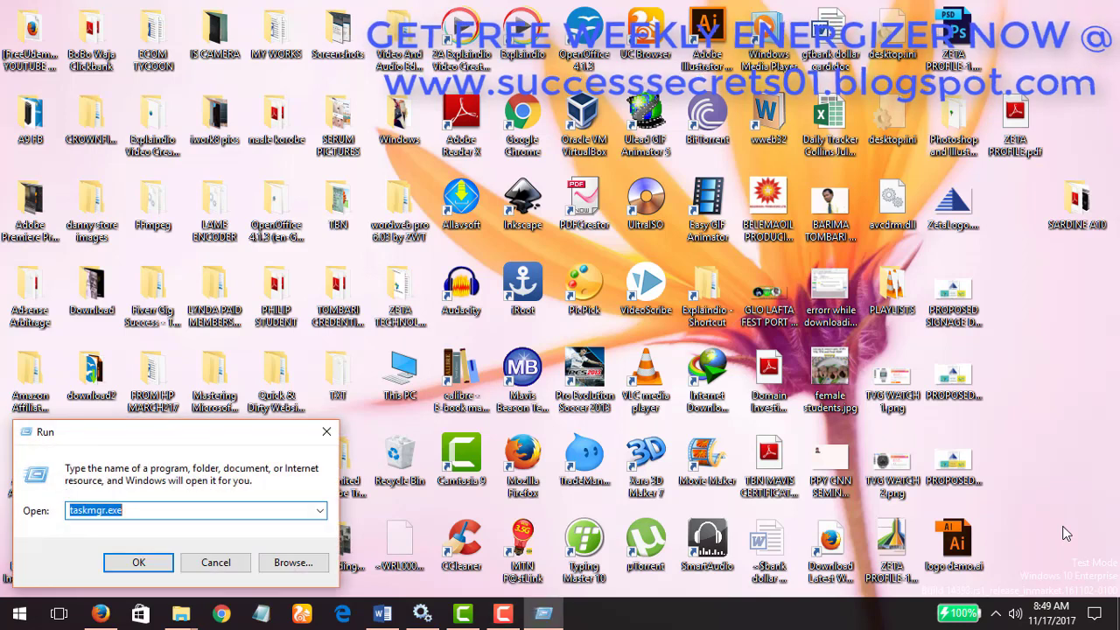
pyautogui.write('task')
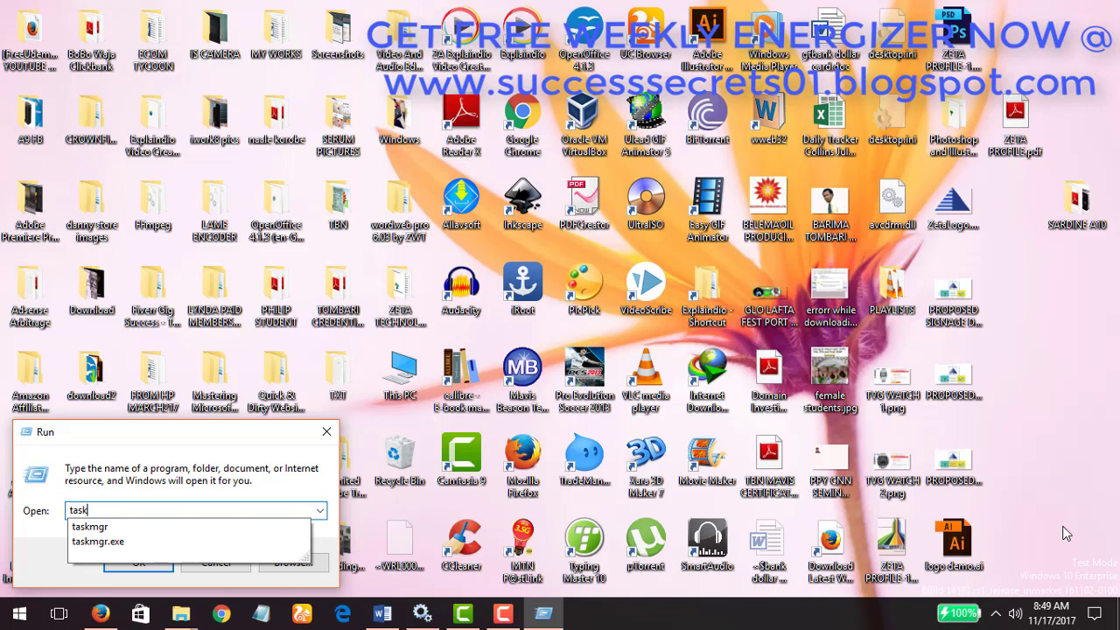
pyautogui.write('mgr')
pyautogui.press('Return')
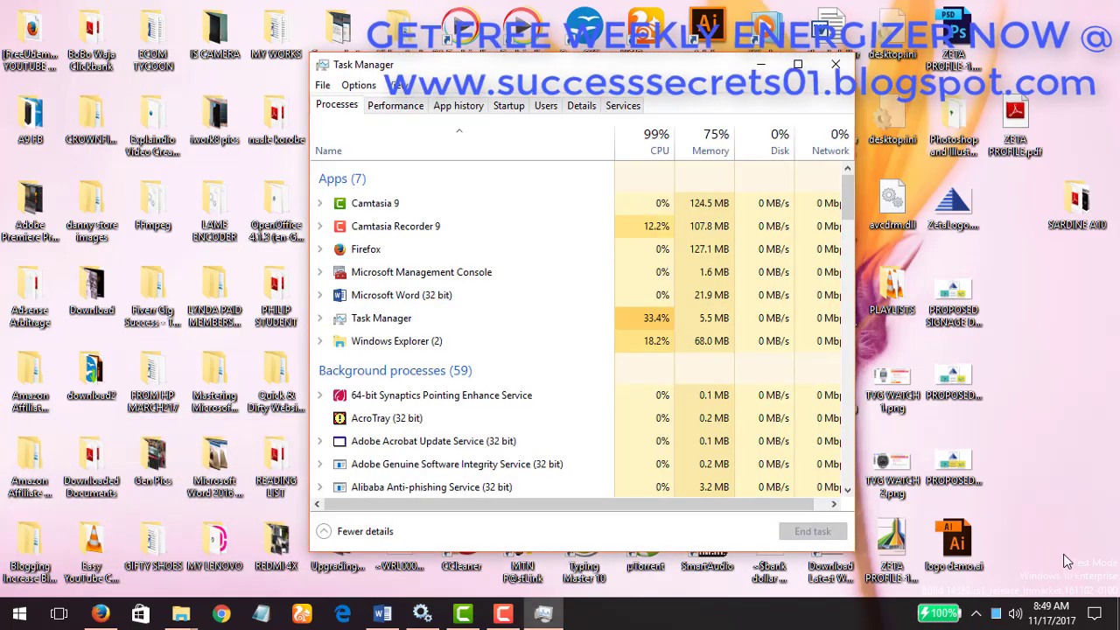
# Scroll through the Processes tab to review running apps and background processes.
pyautogui.scroll(-5, 385, 306)
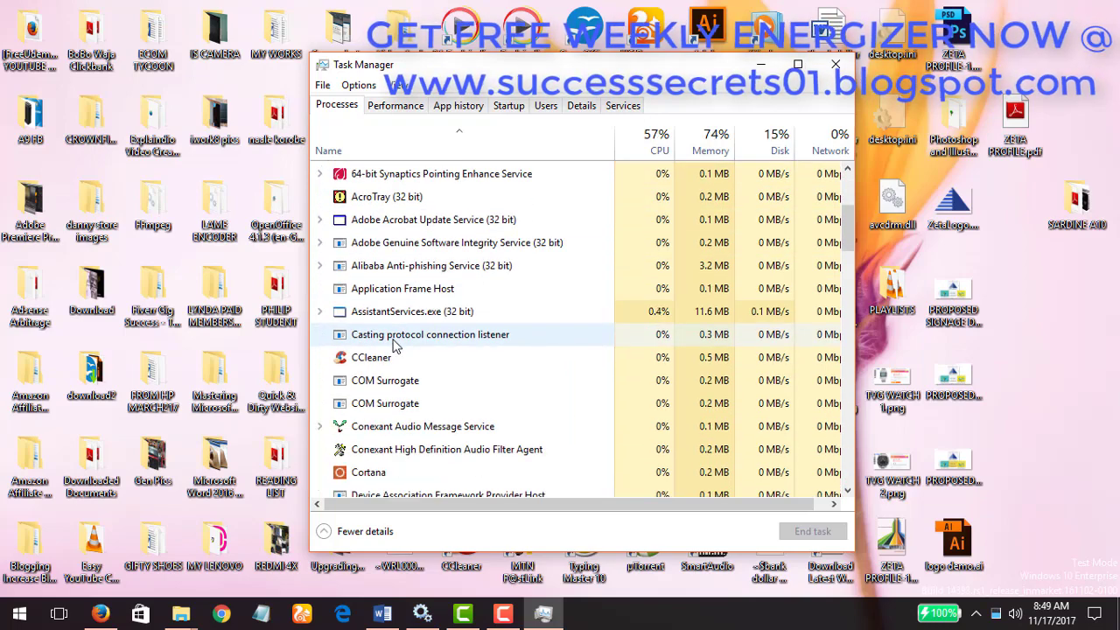
pyautogui.scroll(-7, 390, 350)
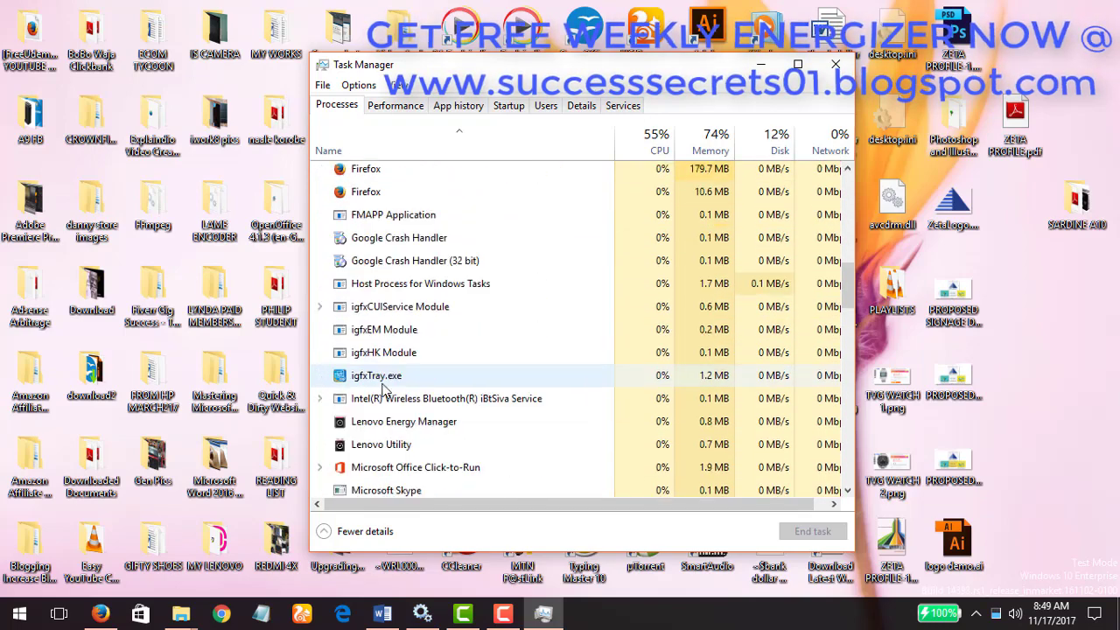
pyautogui.scroll(-2, 382, 391)
pyautogui.scroll(-3, 385, 394)
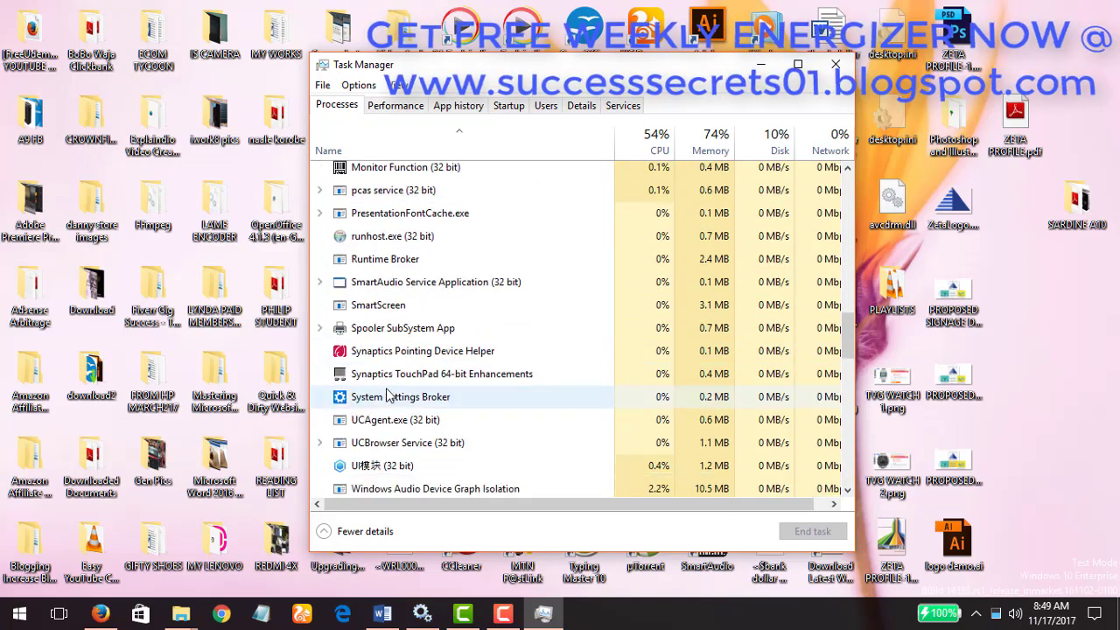
pyautogui.scroll(-4, 386, 396)
pyautogui.scroll(1, 395, 385)
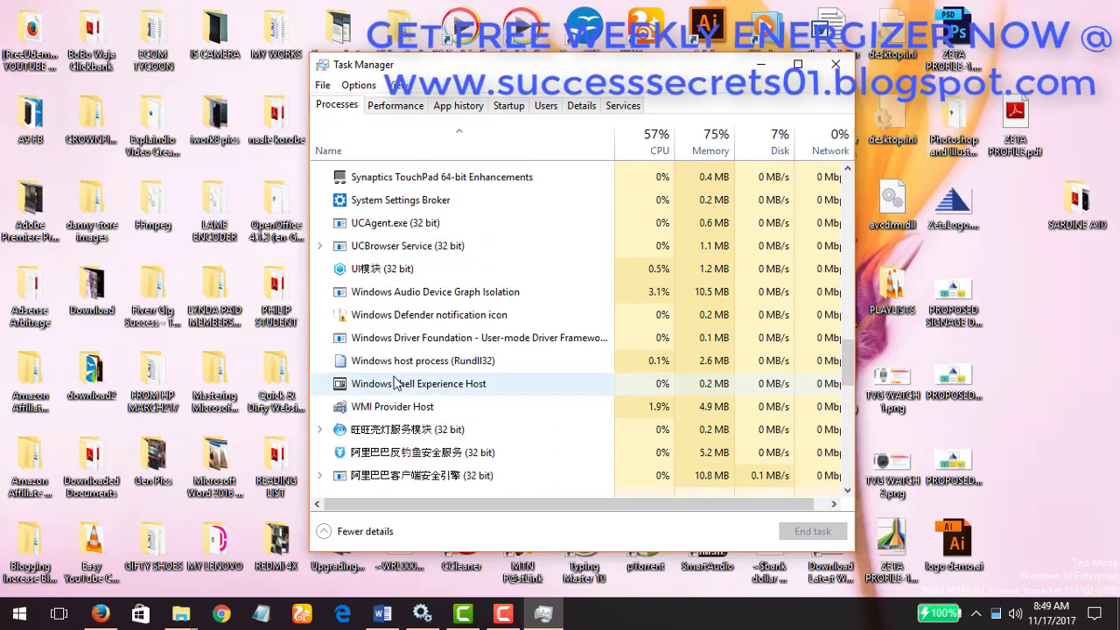
pyautogui.scroll(6, 394, 383)
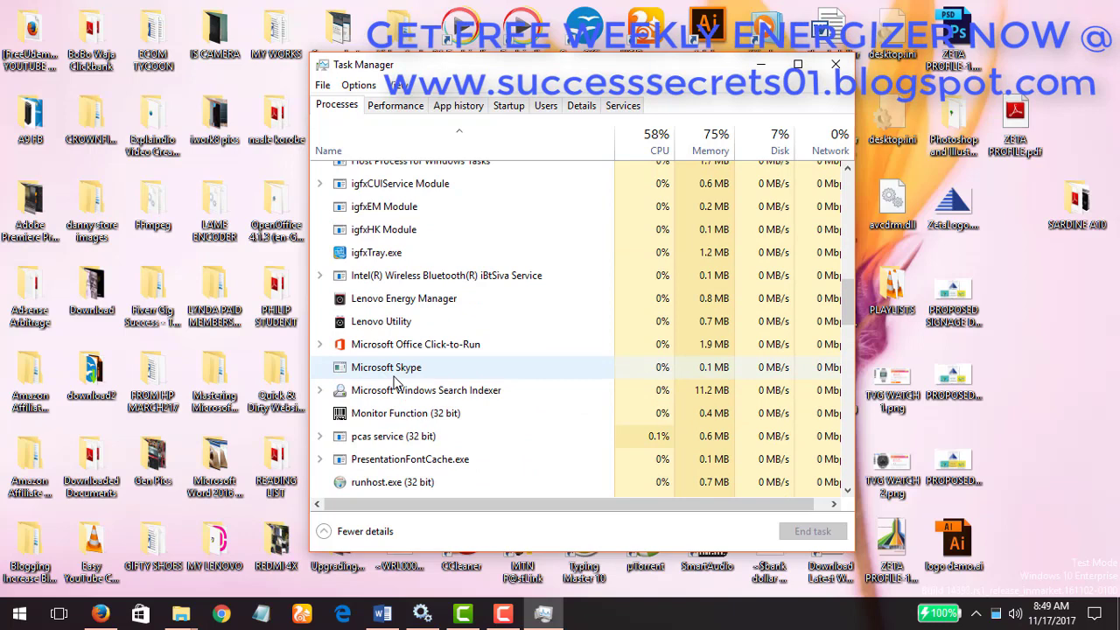
pyautogui.scroll(1, 395, 378)
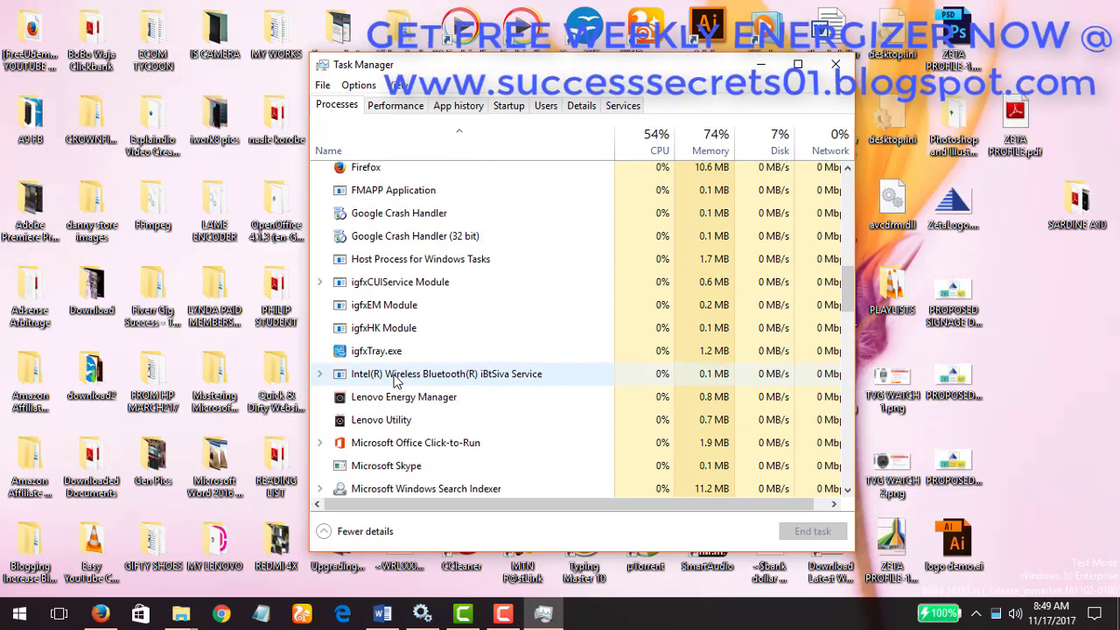
# On the Startup tab, select Microsoft OneDrive and view its options to confirm it is Disabled.
pyautogui.click(516, 109)
pyautogui.scroll(-3, 404, 337)
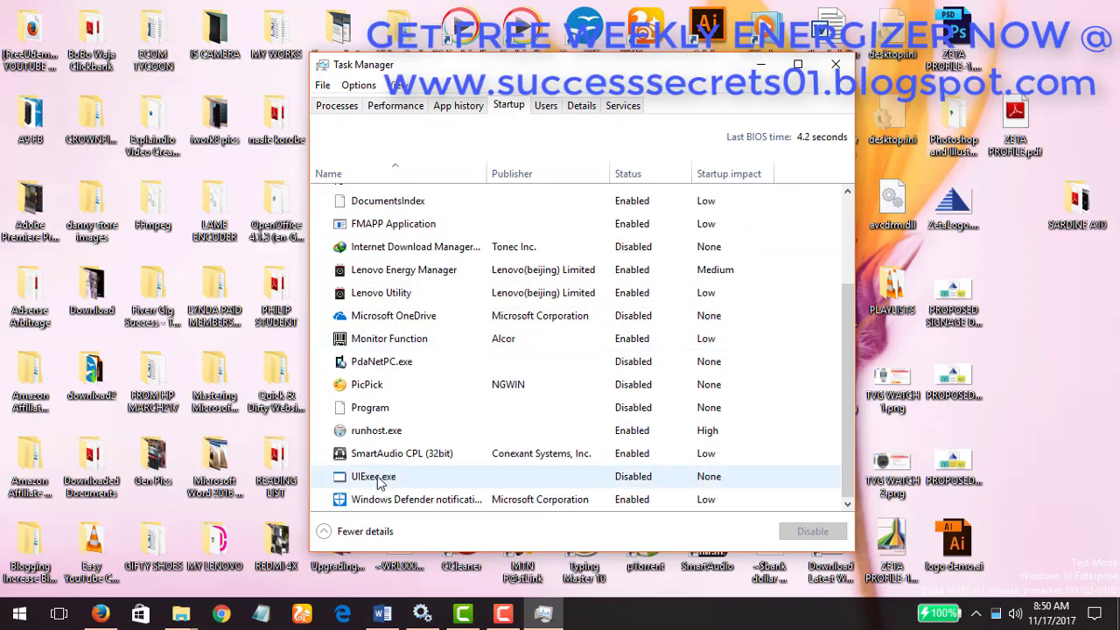
pyautogui.scroll(1, 379, 481)
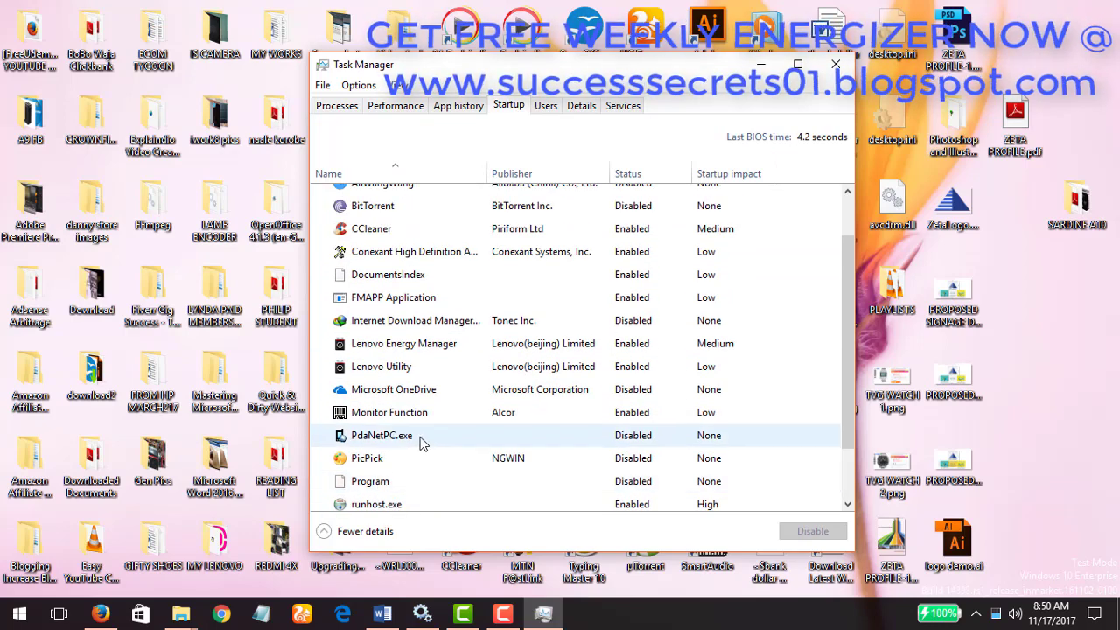
pyautogui.click(575, 397)
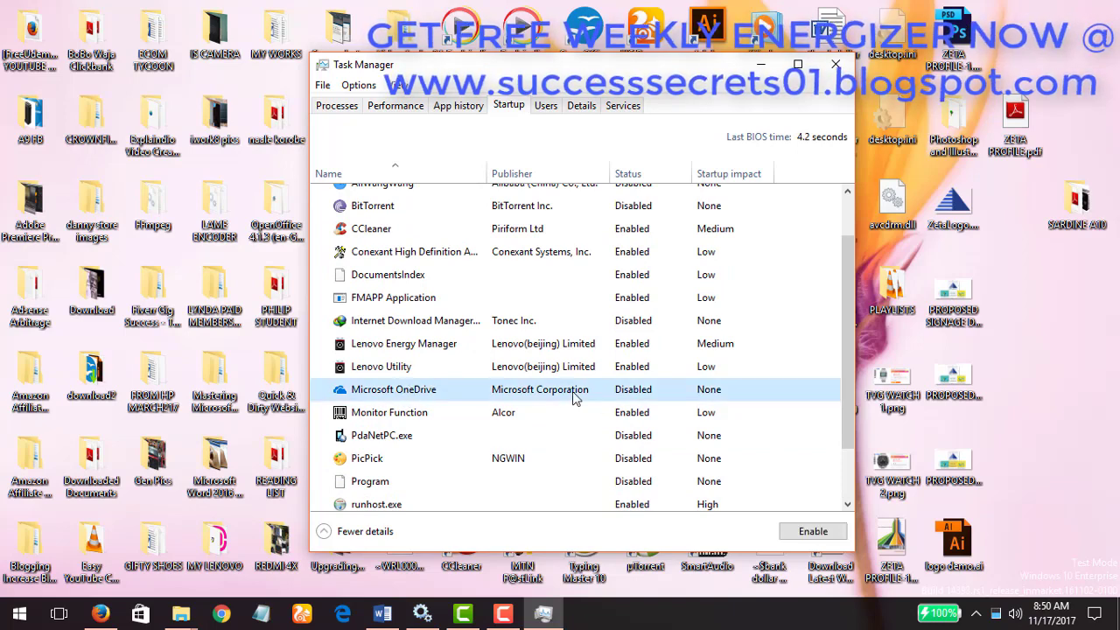
pyautogui.rightClick(627, 397)
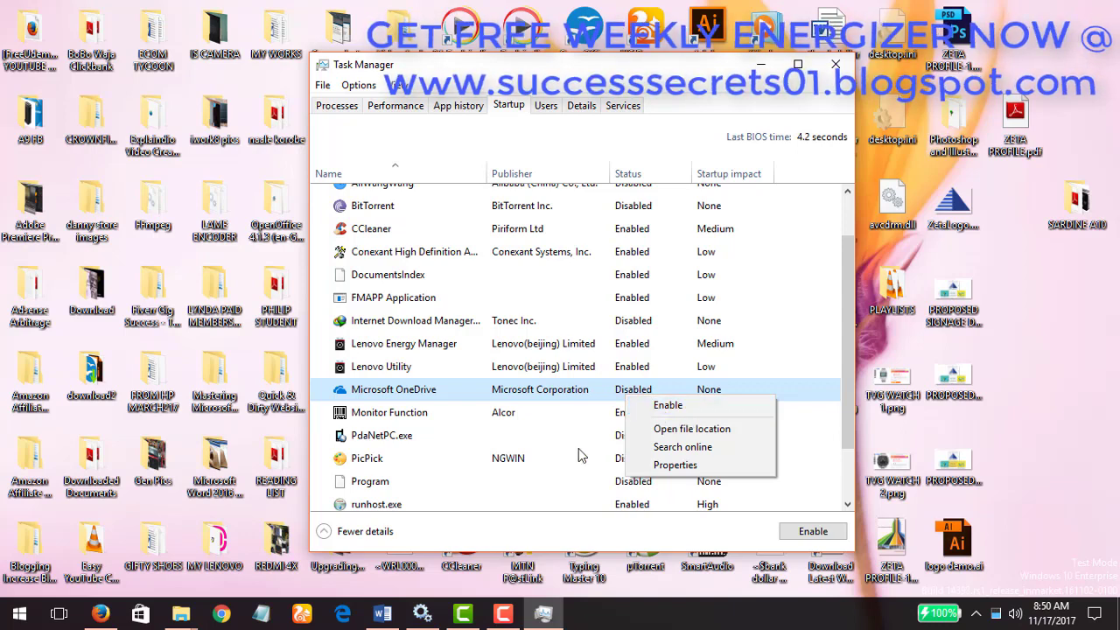
pyautogui.rightClick(571, 391)
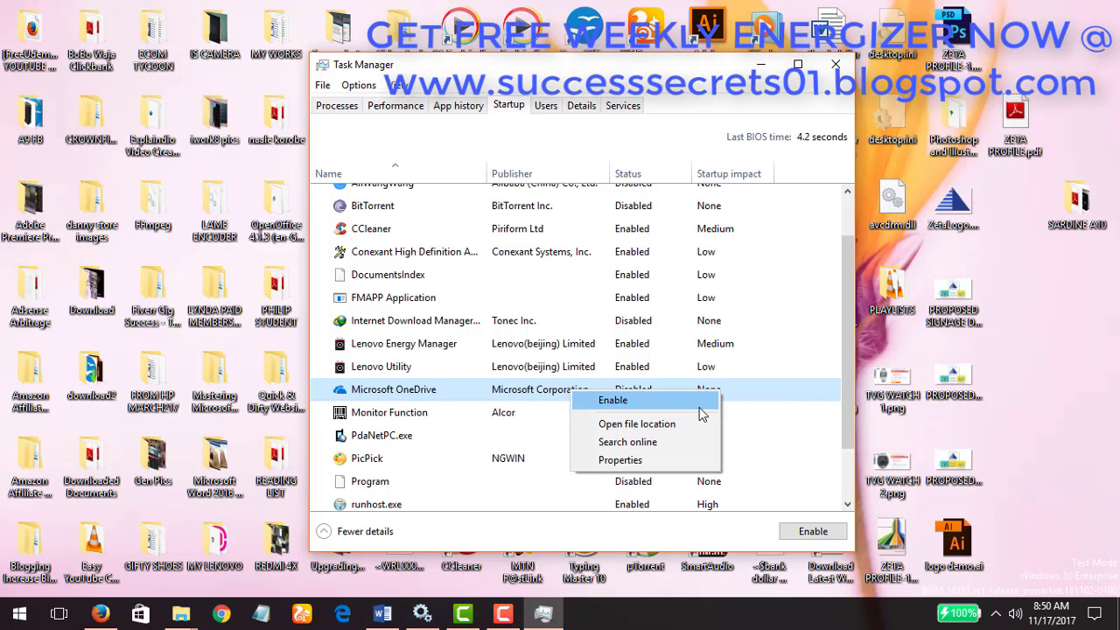